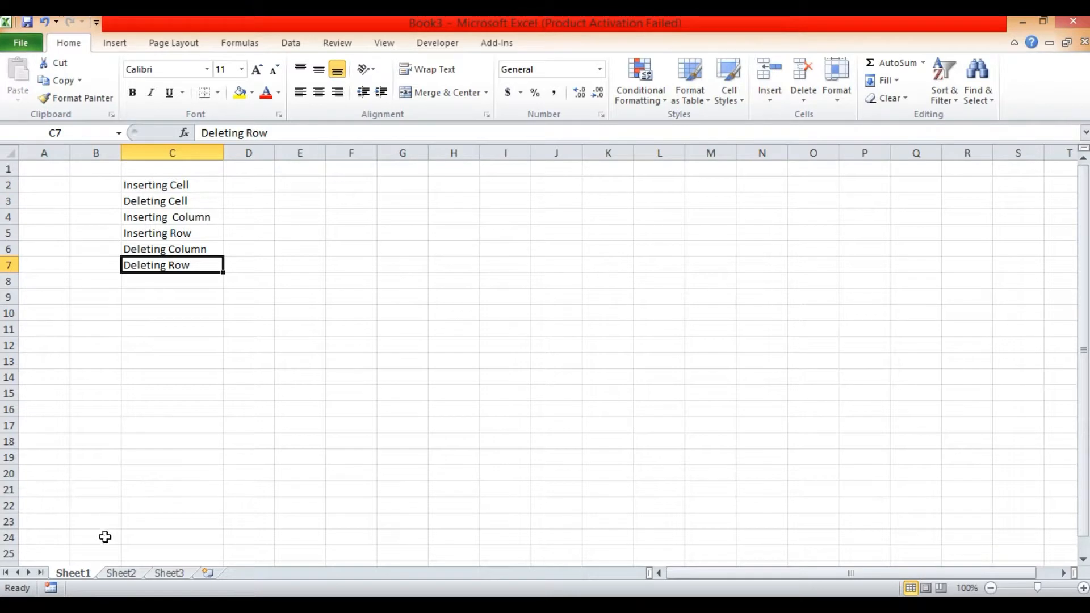
- Insert a new worksheet after Sheet3 and delete it again
left_click(122, 573)
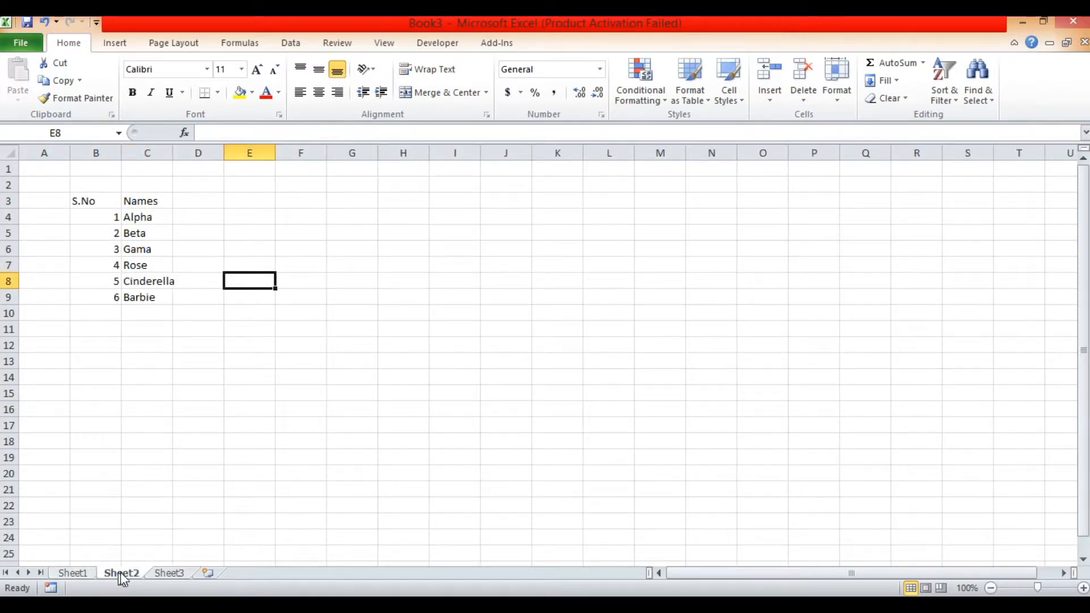
left_click(169, 574)
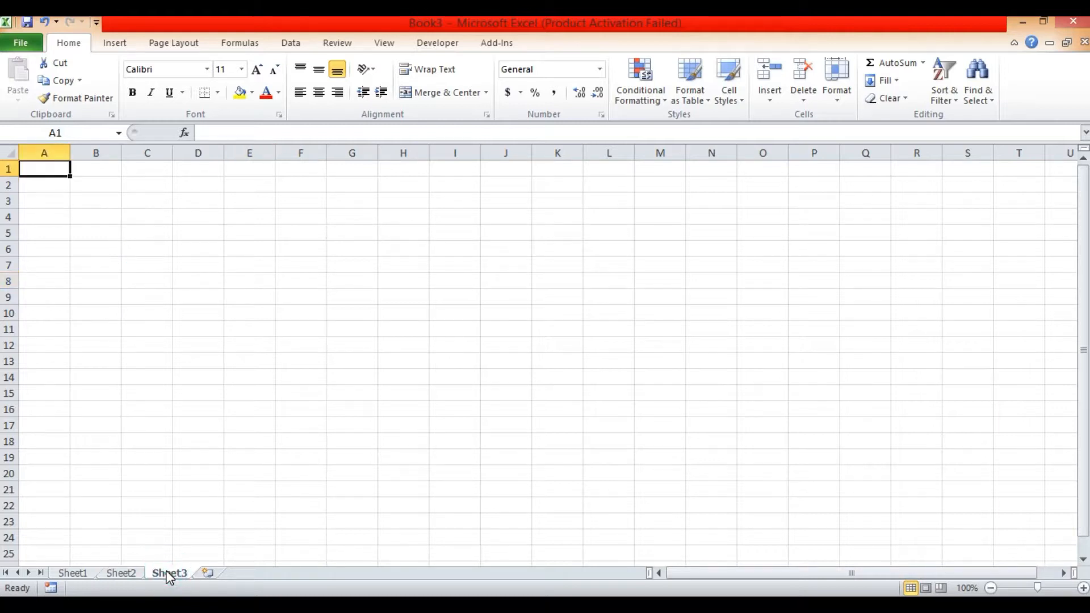
left_click(208, 574)
right_click(222, 575)
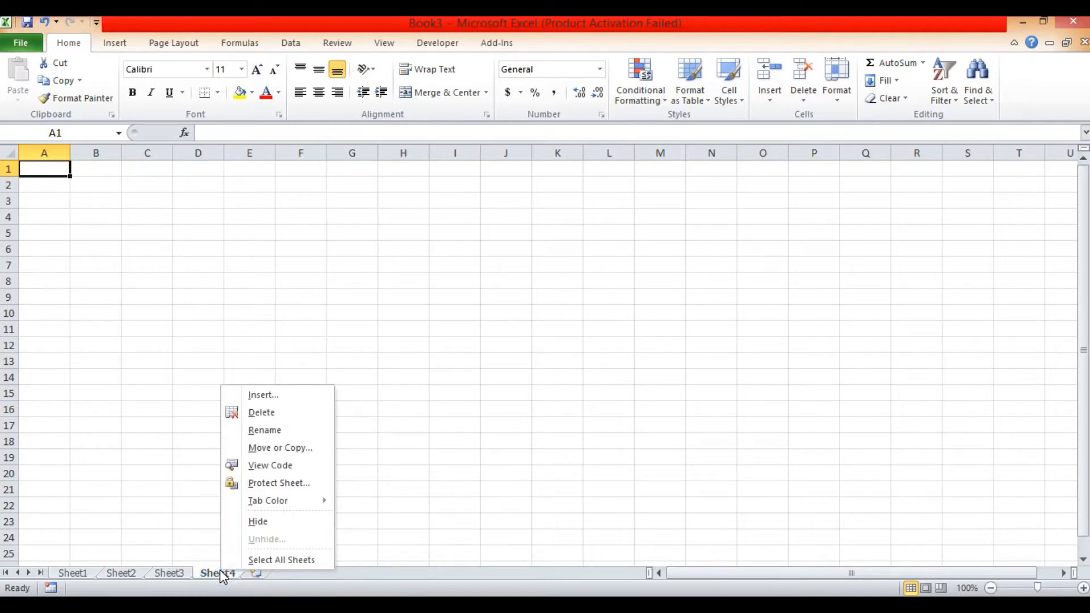
left_click(279, 415)
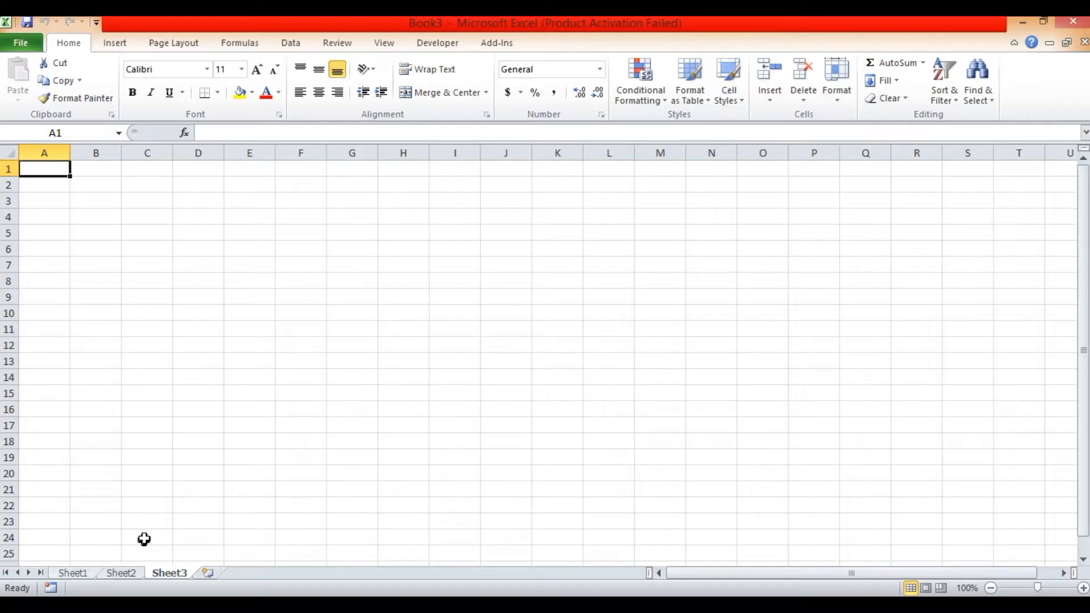
- Open Sheet2 and select cell C5, the second entry of the Names column
left_click(119, 573)
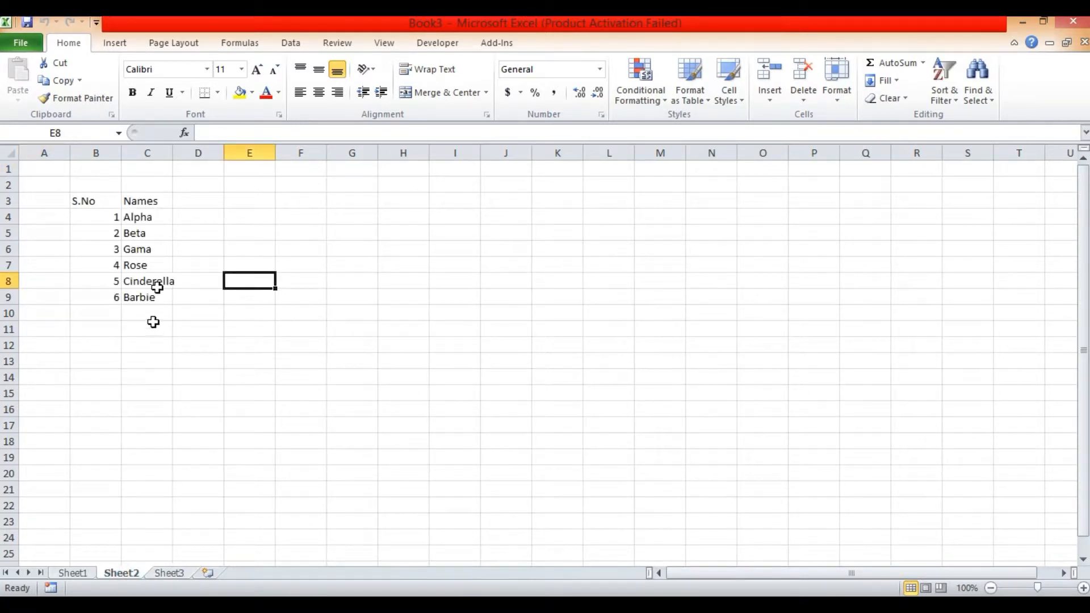
left_click(96, 218)
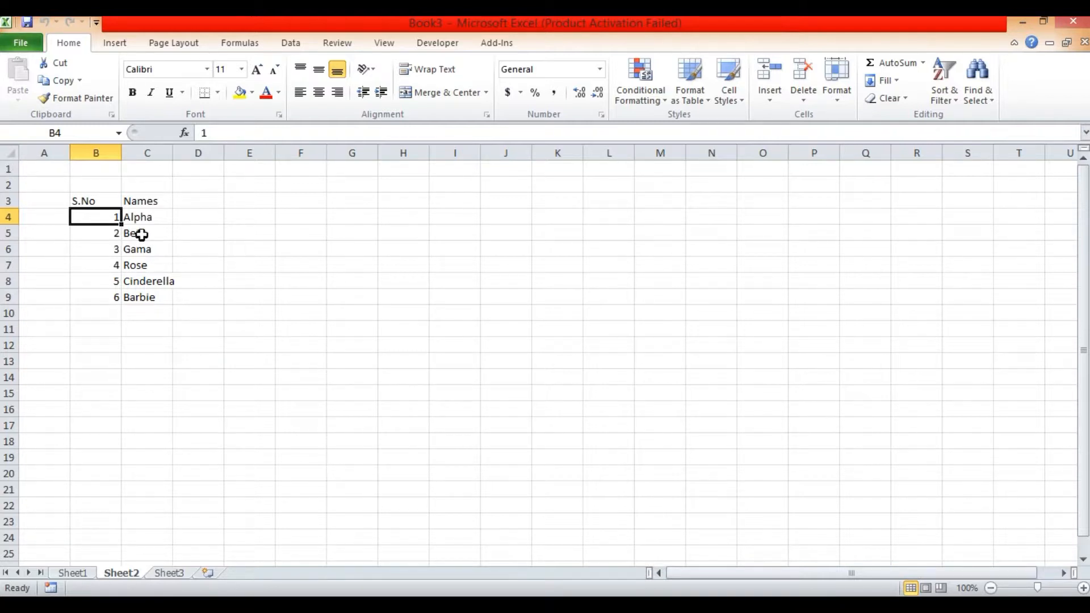
left_click(145, 234)
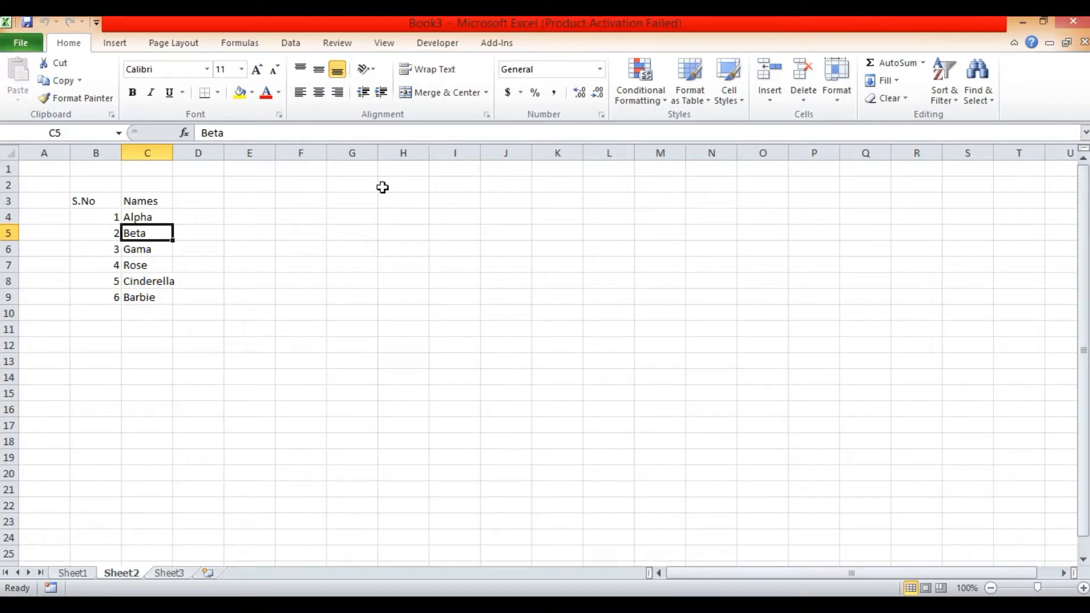
- Insert a blank cell at C5 with the existing cells shifted right, and undo the insertion
left_click(773, 100)
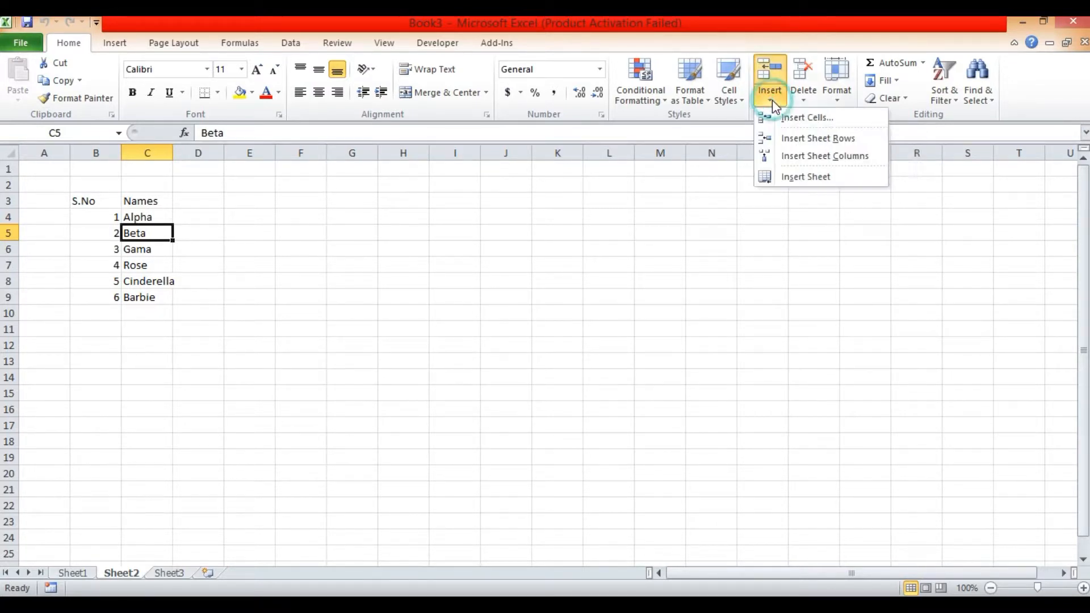
left_click(799, 119)
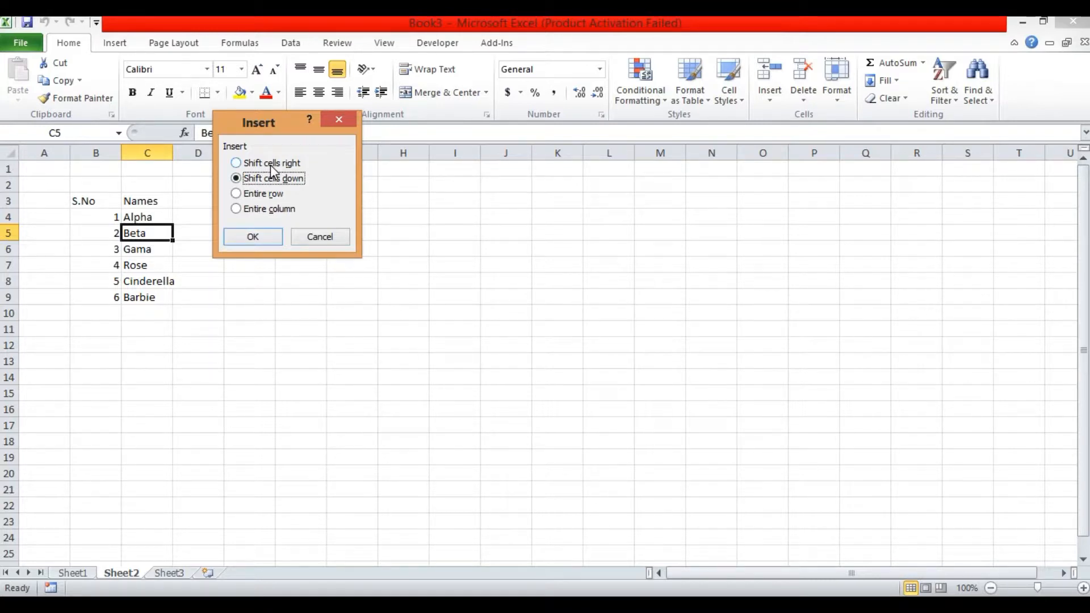
left_click(237, 165)
left_click(253, 237)
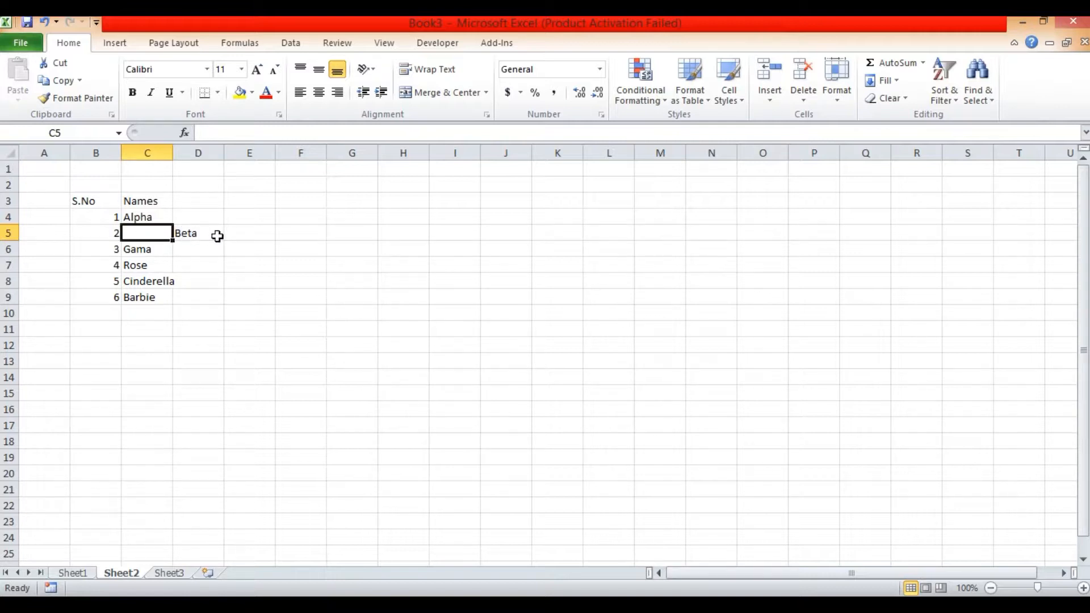
left_click(238, 237)
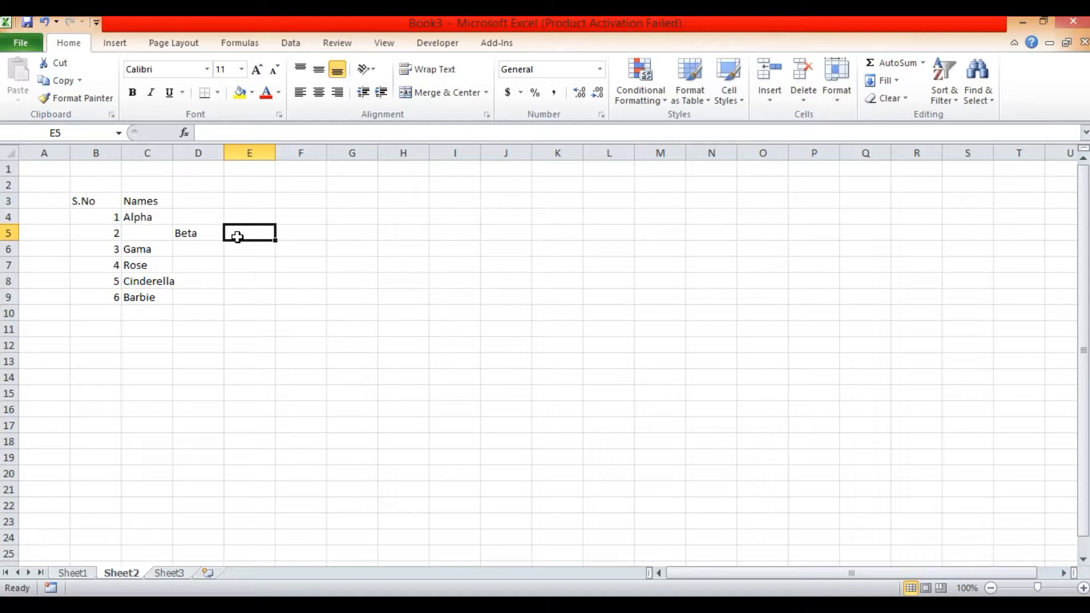
key("ctrl+z")
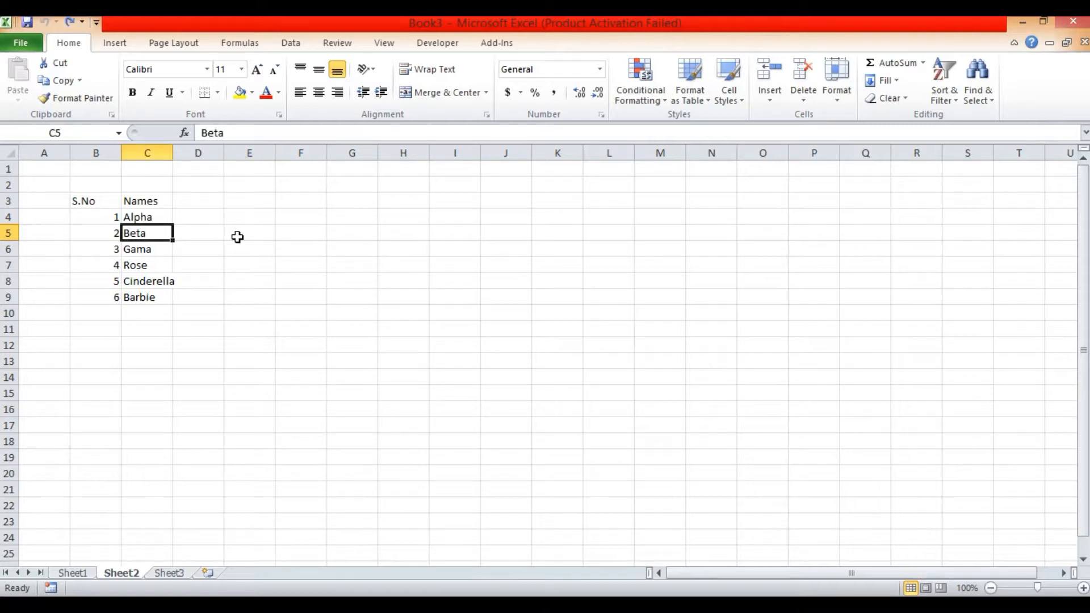
- Insert a blank cell at C5 with the existing cells shifted down
left_click(778, 107)
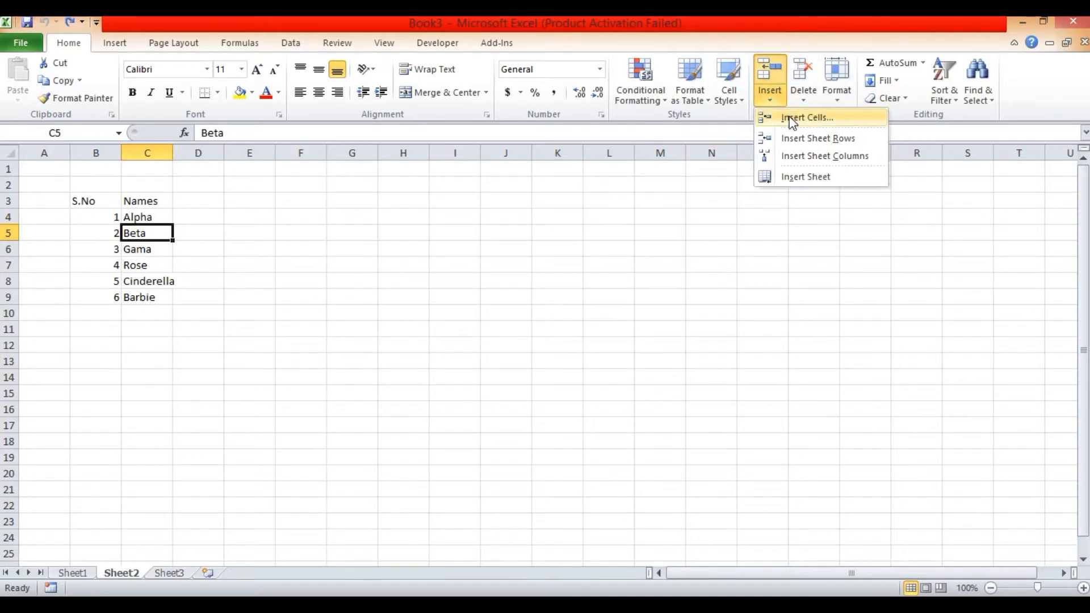
left_click(792, 119)
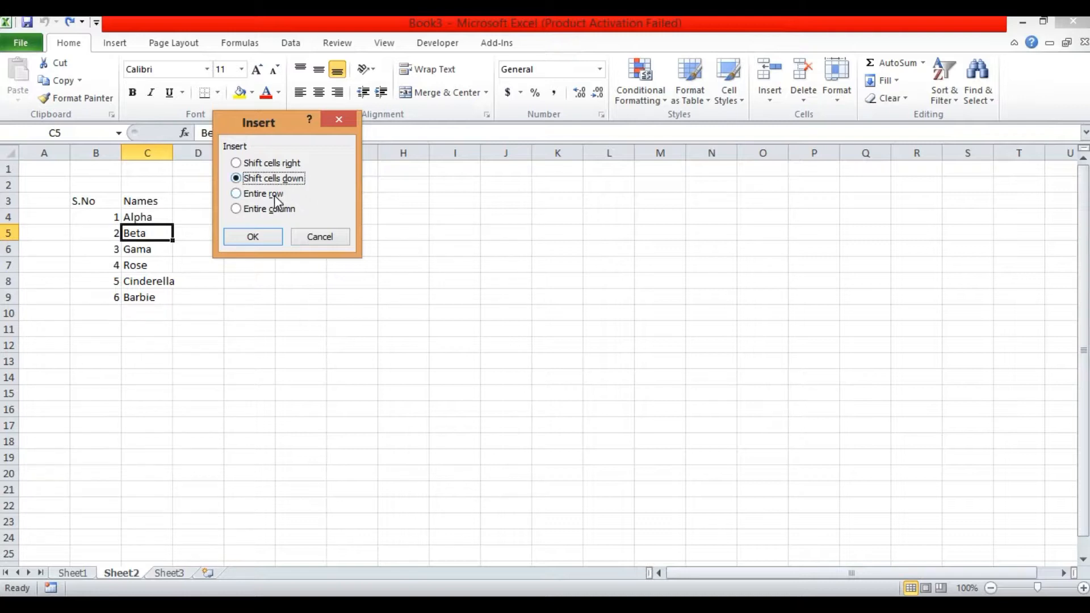
left_click(261, 239)
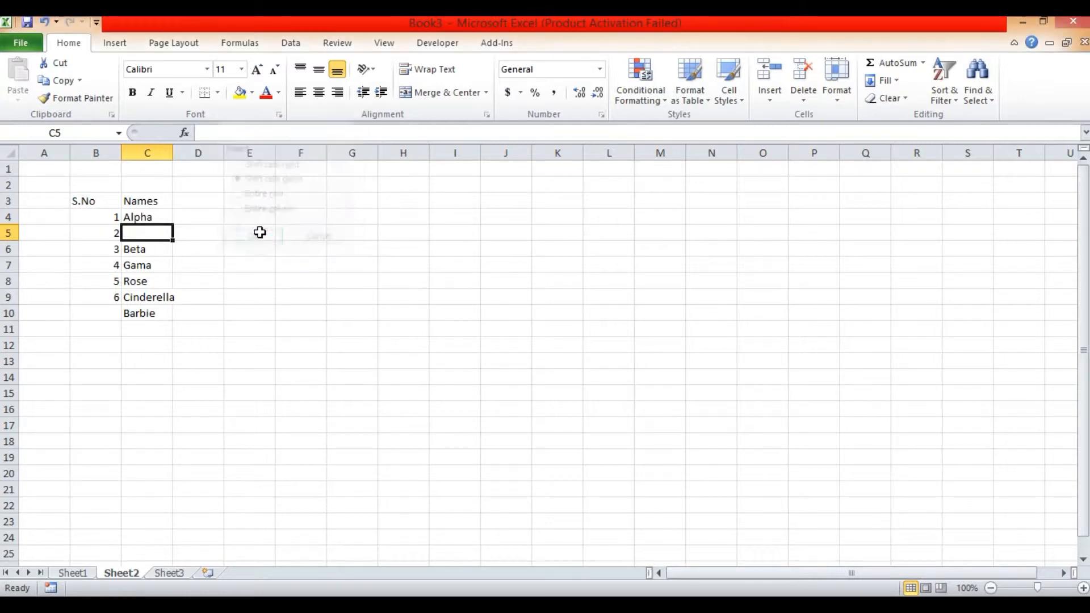
- Enter a person's name in the newly inserted blank cell C5 of the Names column
left_click(150, 232)
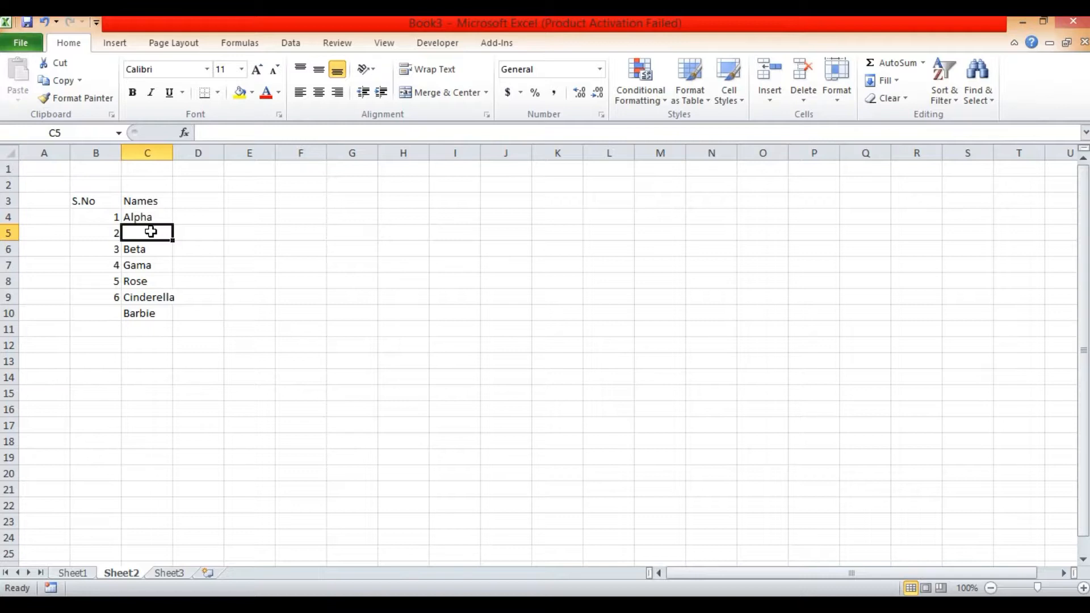
type("Y")
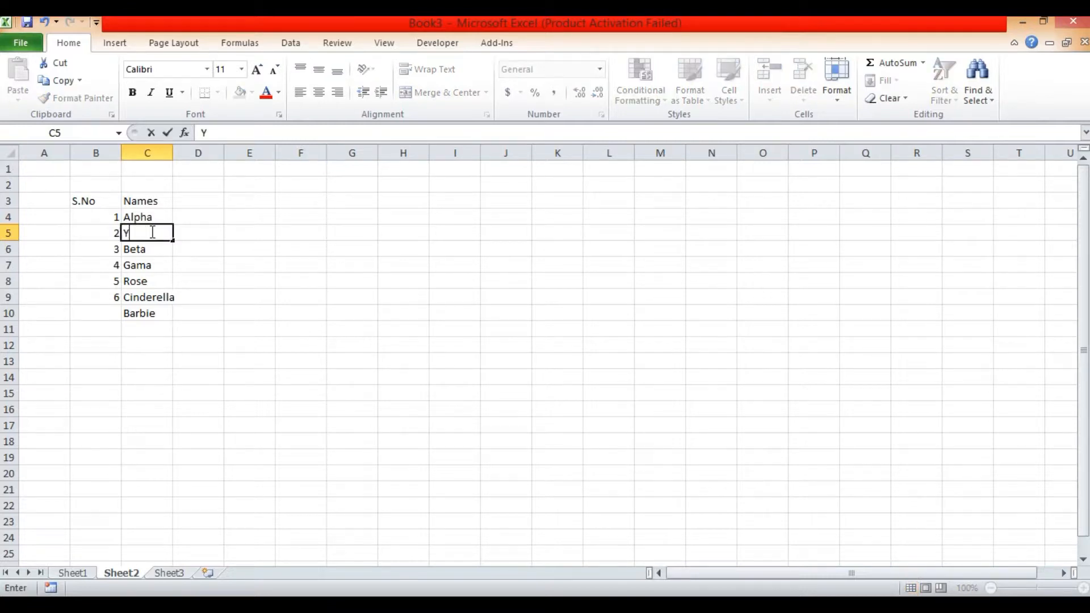
type("OL")
key("BackSpace")
key("BackSpace")
key("BackSpace")
type("Ulia")
left_click(239, 324)
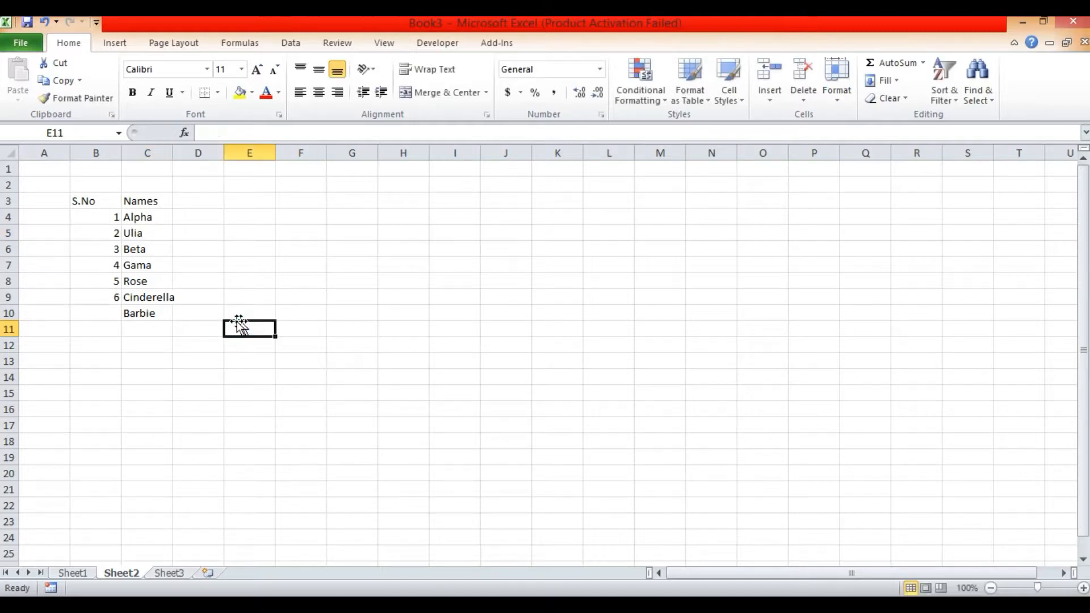
- Enter serial number 7 in cell B10 for the last name in the list
left_click(114, 315)
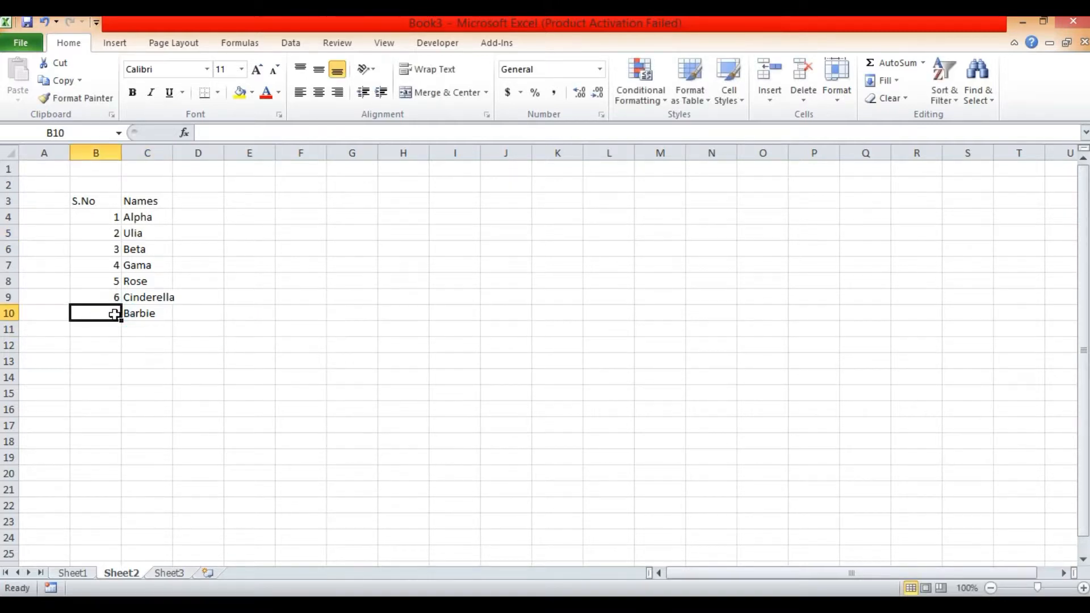
type("7")
key("Return")
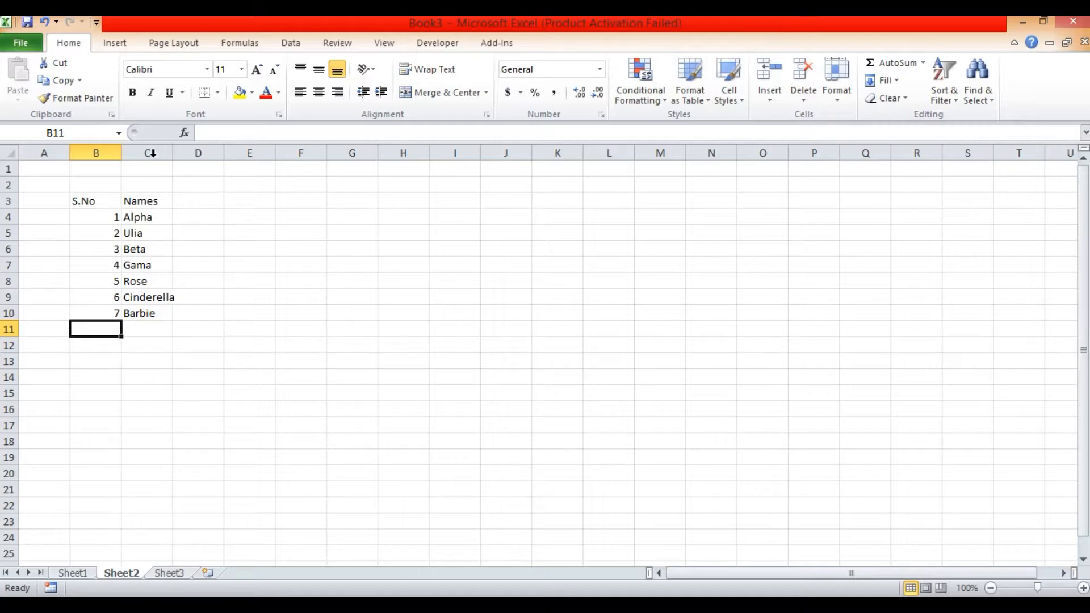
- Insert a new sheet column between the S.No and Names columns
left_click(146, 186)
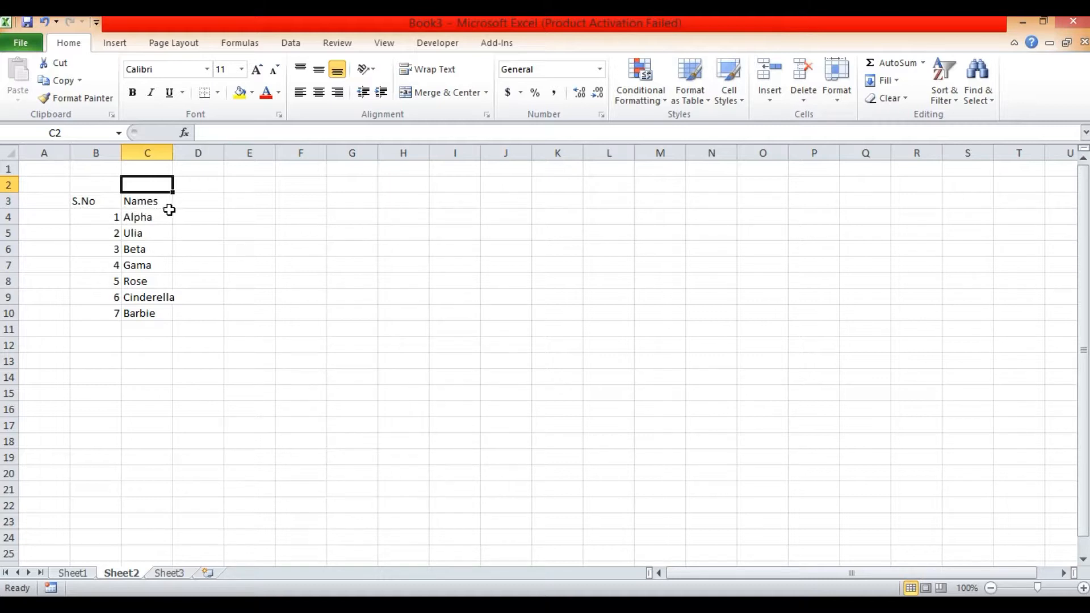
left_click(148, 203)
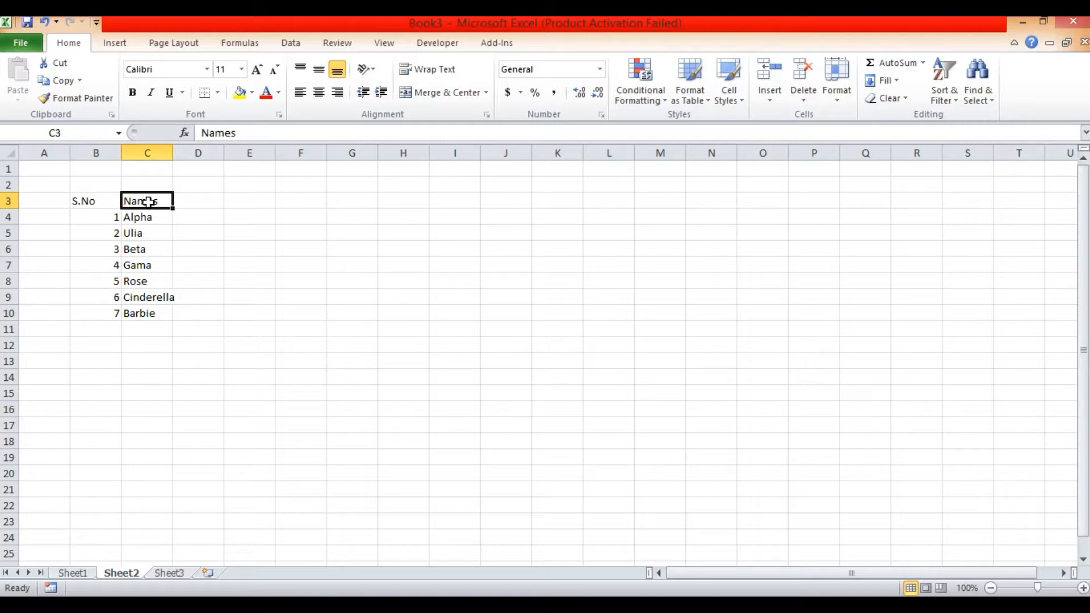
left_click(771, 101)
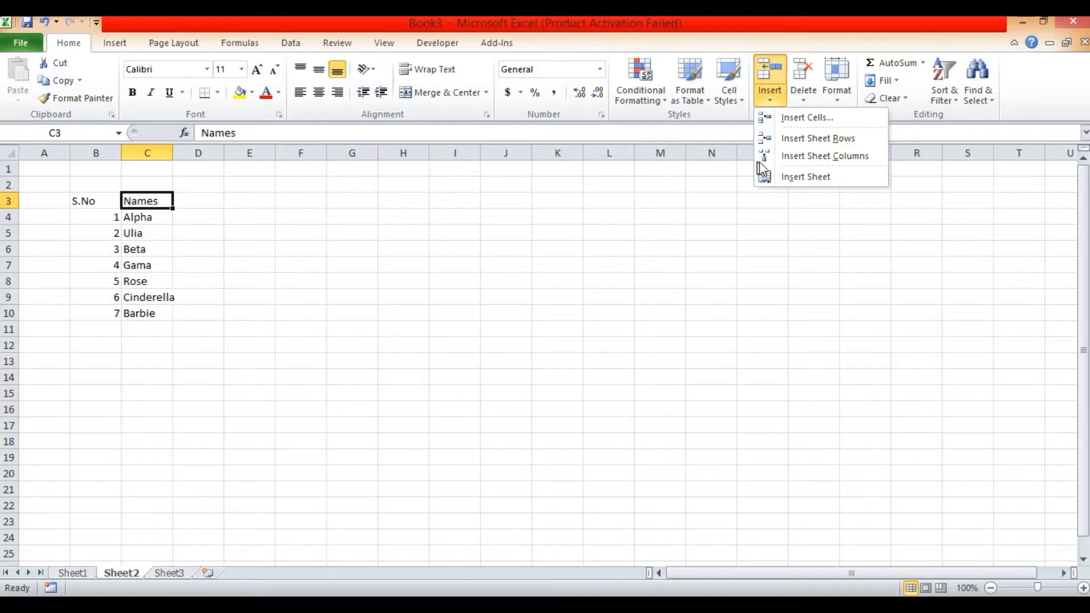
left_click(808, 161)
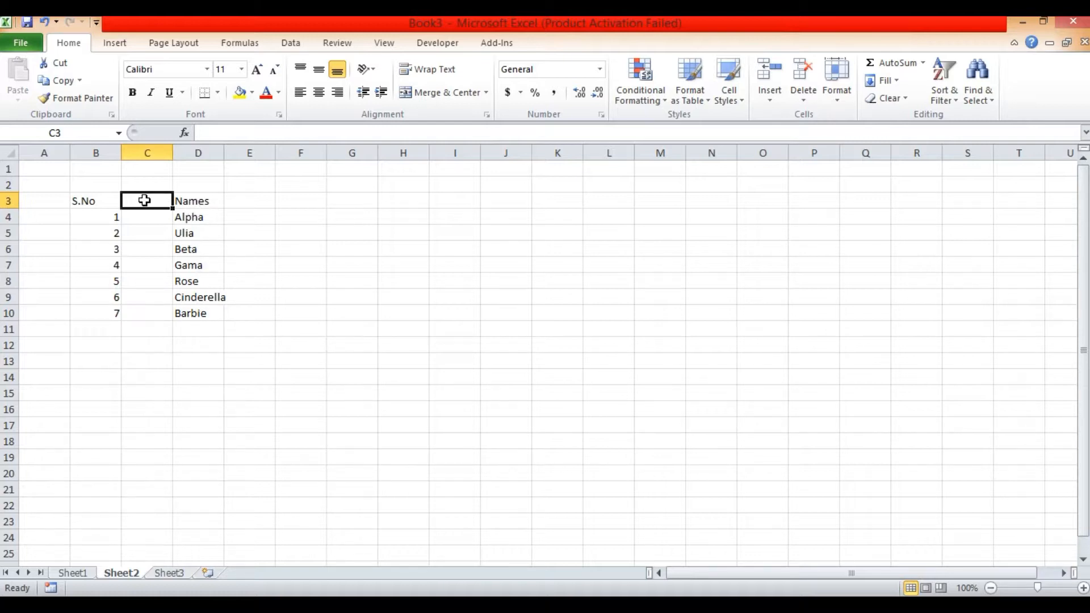
- Enter the heading DOB in cell C3 of the new column
type("DO")
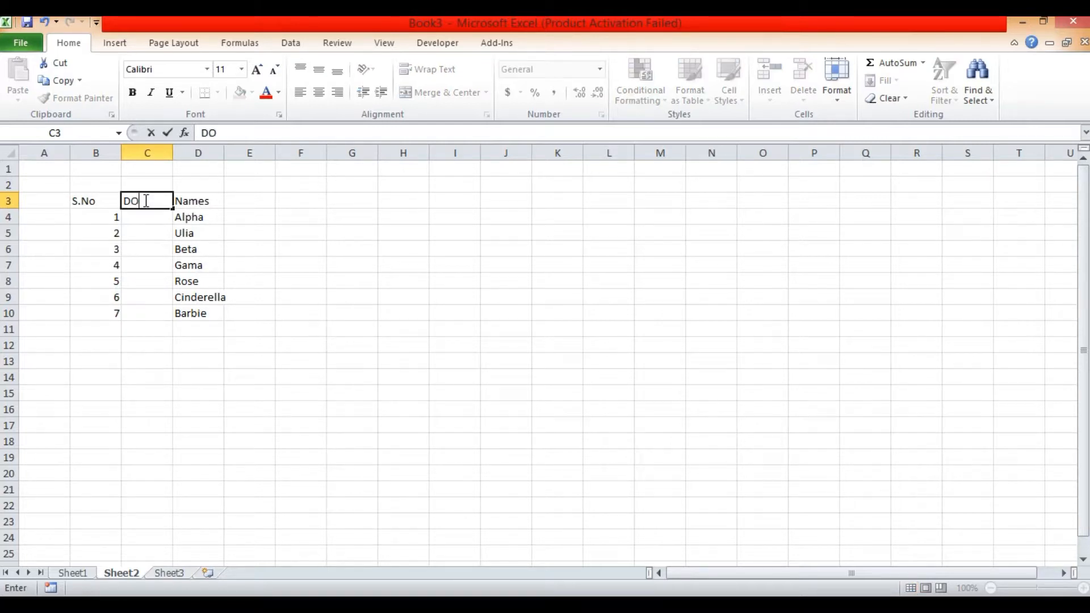
type("B")
- Enter the first record's date of birth in cell C4
left_click(145, 218)
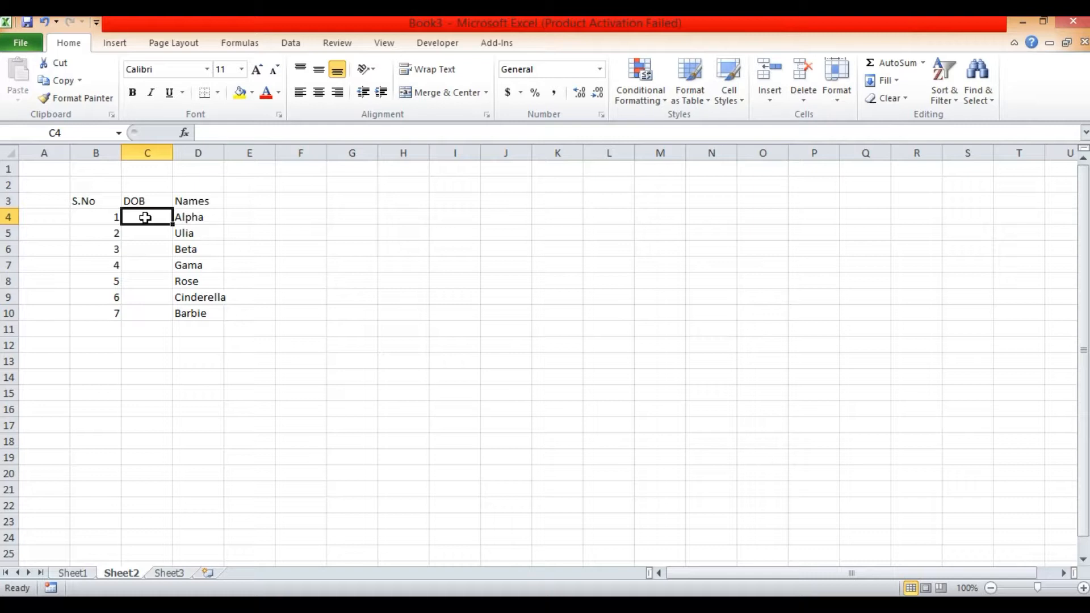
type("1")
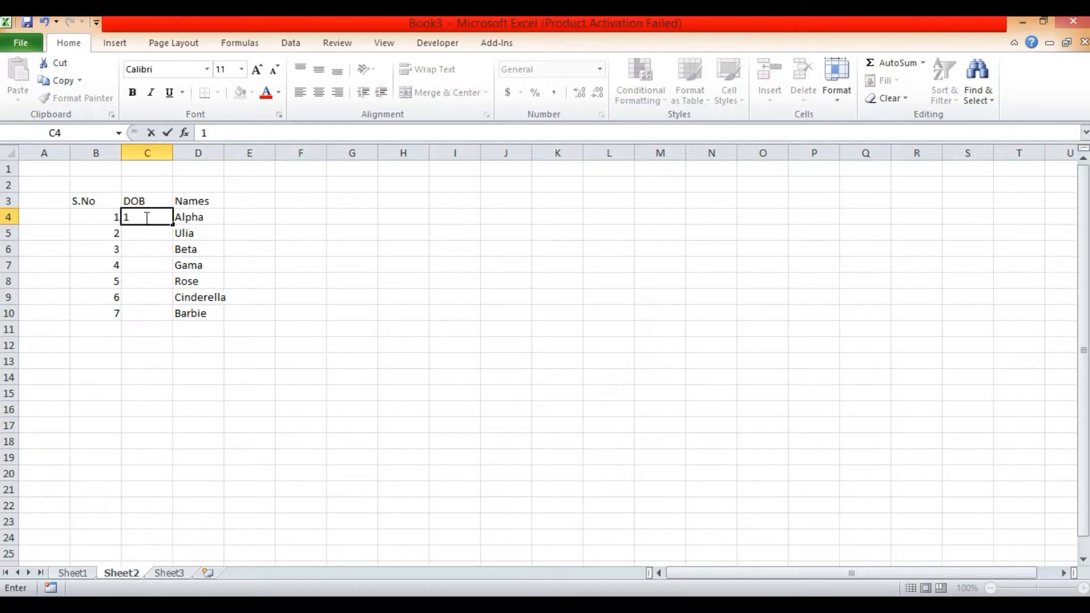
type("/2/19")
key("Return")
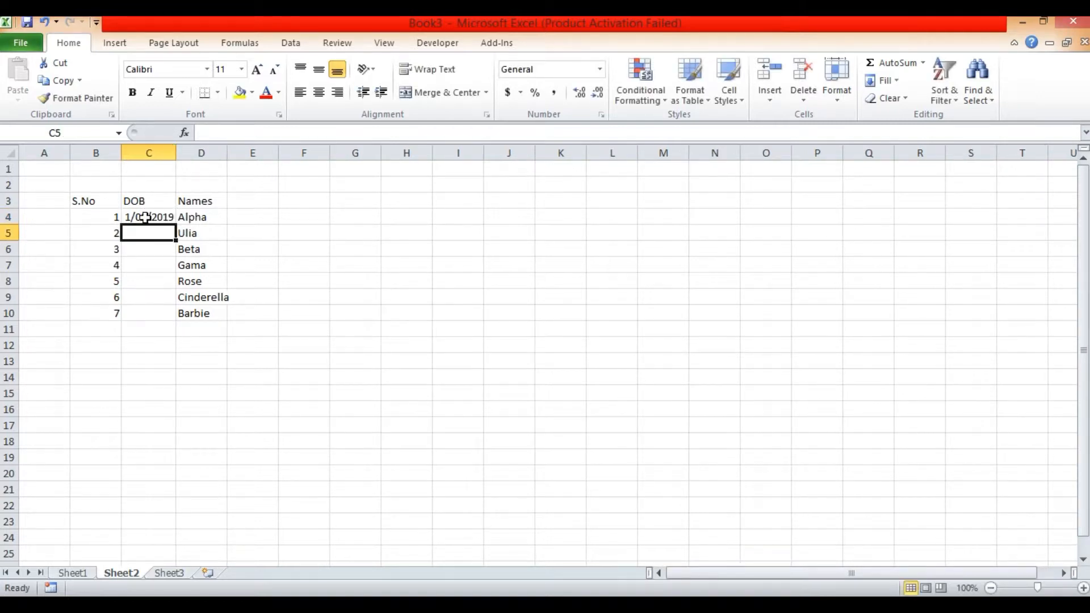
- Enter the second record's date of birth in cell C5 and remove the duplicate slash from it
type("2/")
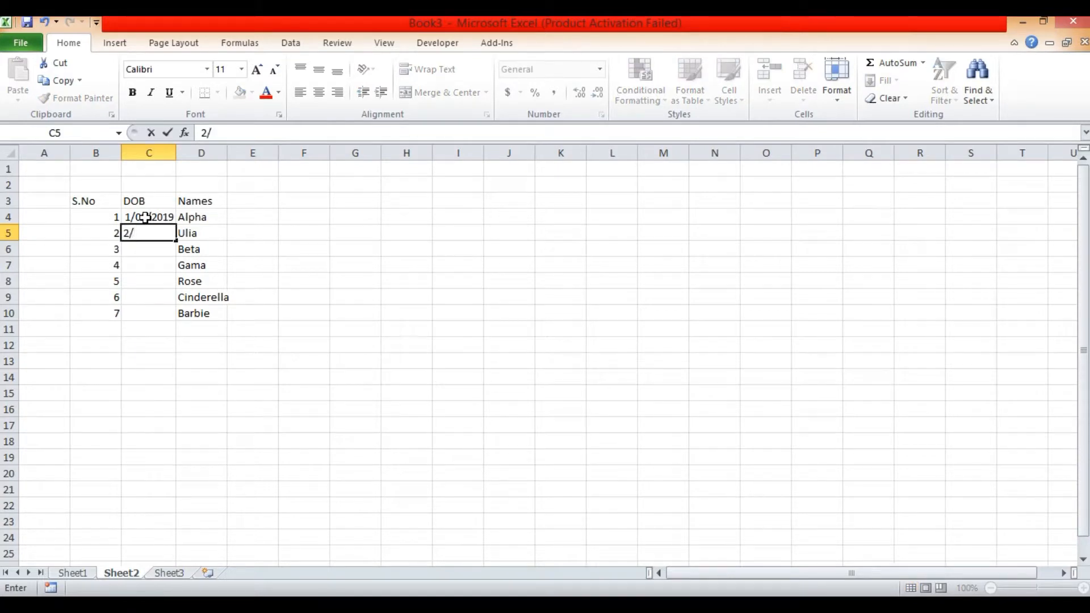
type("/02/19")
key("Return")
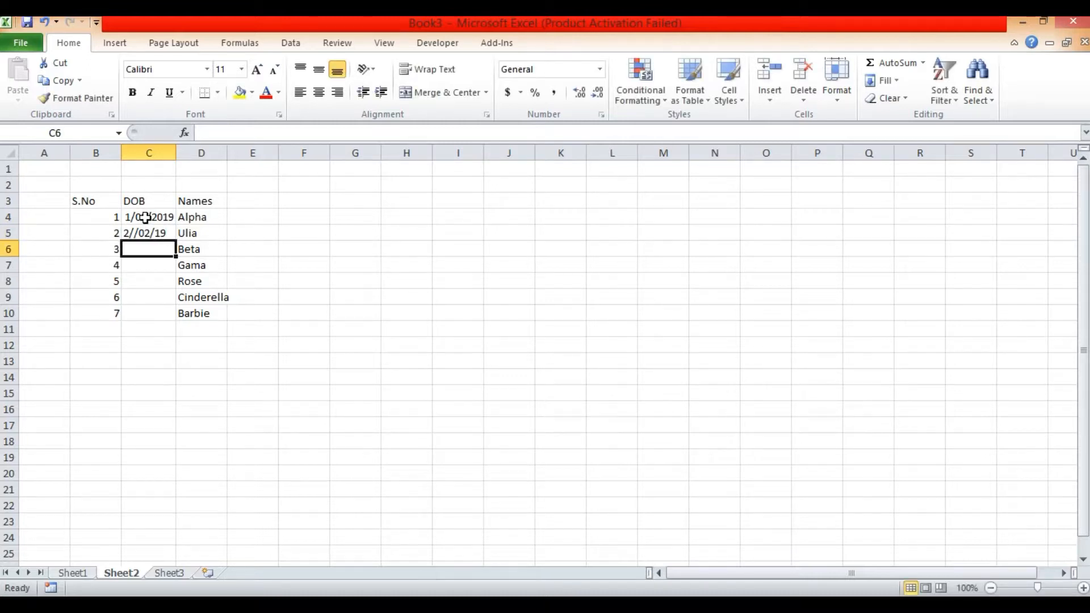
key("Up")
key("F2")
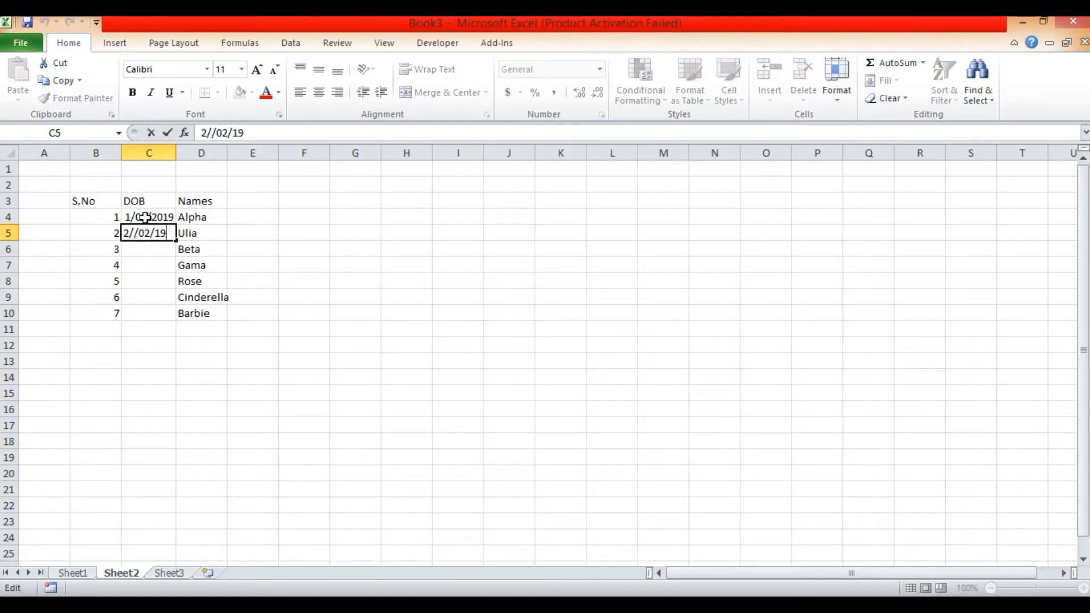
key("Left")
key("Left")
key("Left")
key("Left")
key("Left")
key("Delete")
key("Return")
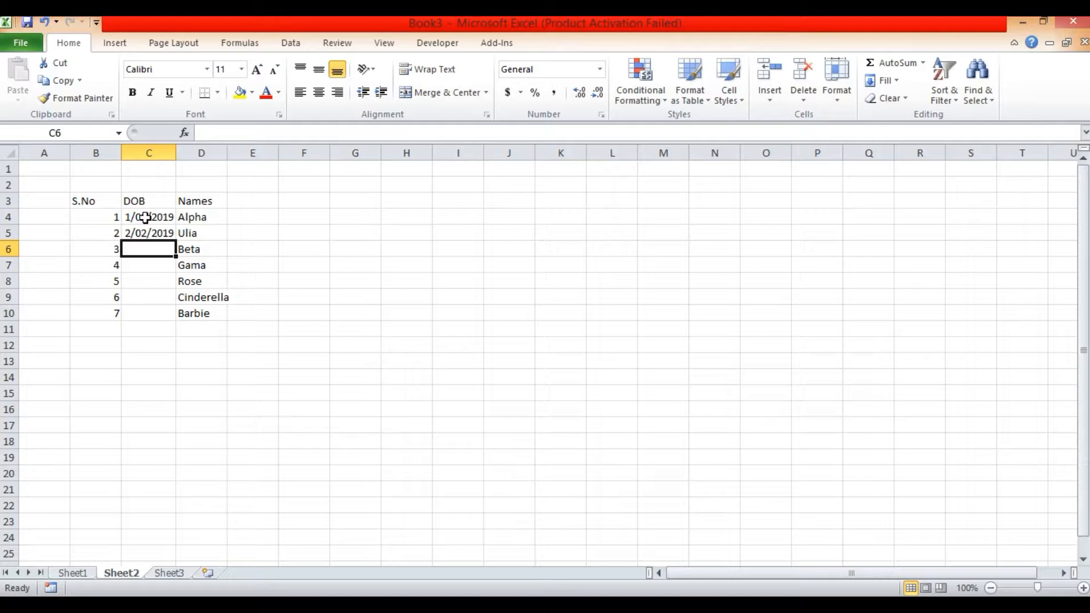
- Enter the third record's date of birth in cell C6, including the full four-digit year
type("3")
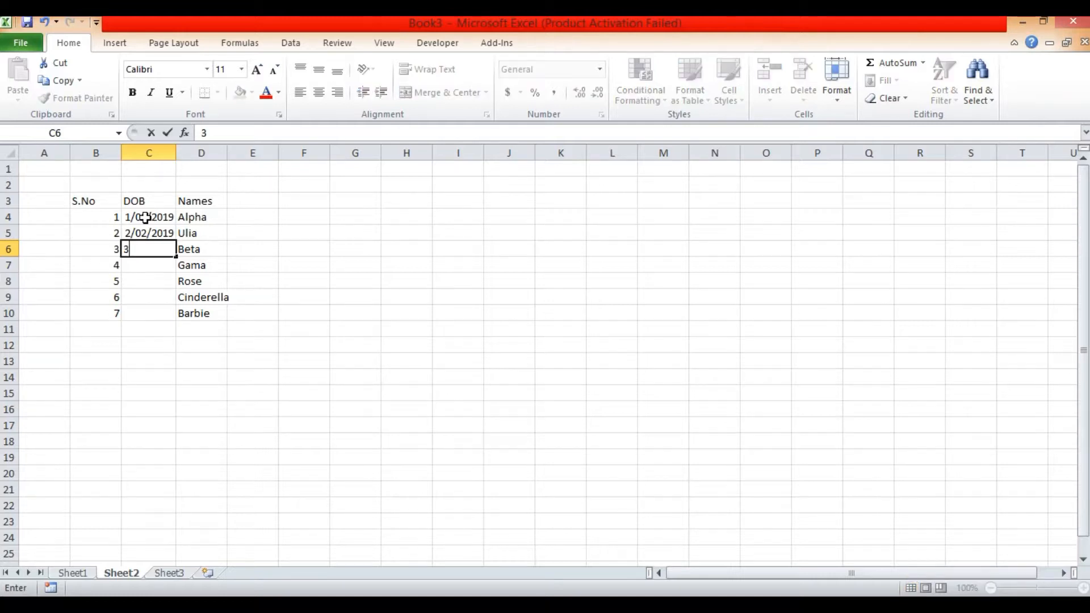
type("/02/2019")
key("Return")
key("Down")
key("Down")
key("Down")
key("Down")
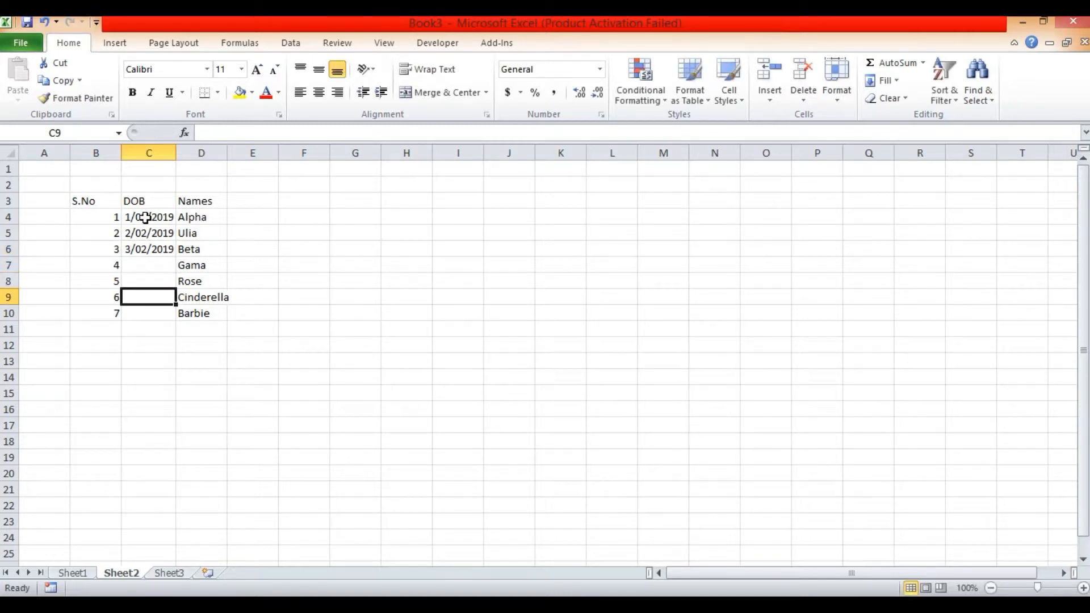
key("Up")
key("Up")
key("Up")
key("Up")
key("Up")
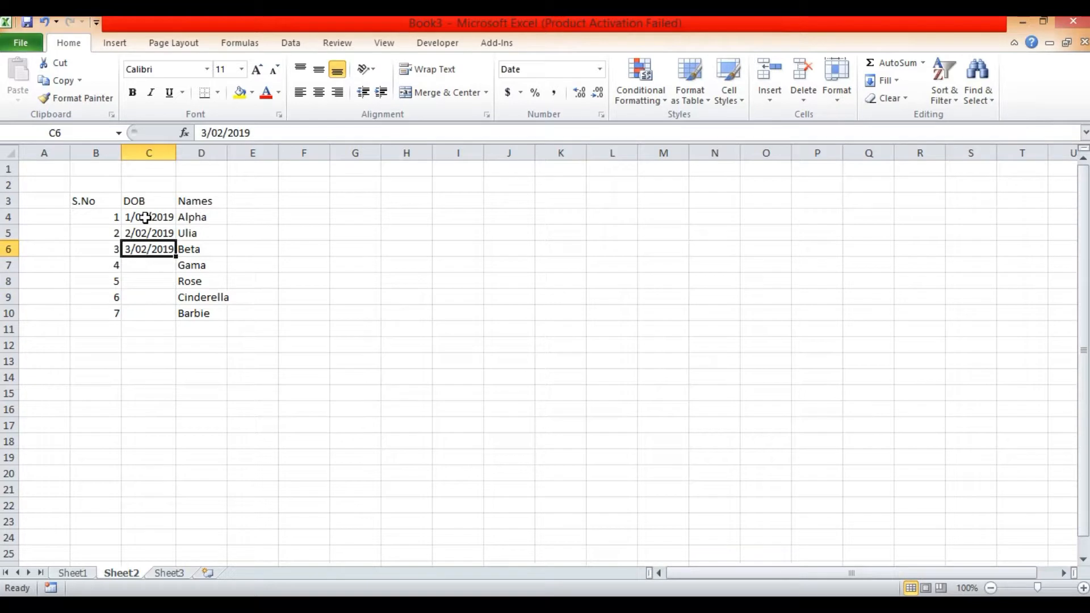
key("Up")
key("Up")
key("Down")
key("Down")
key("Down")
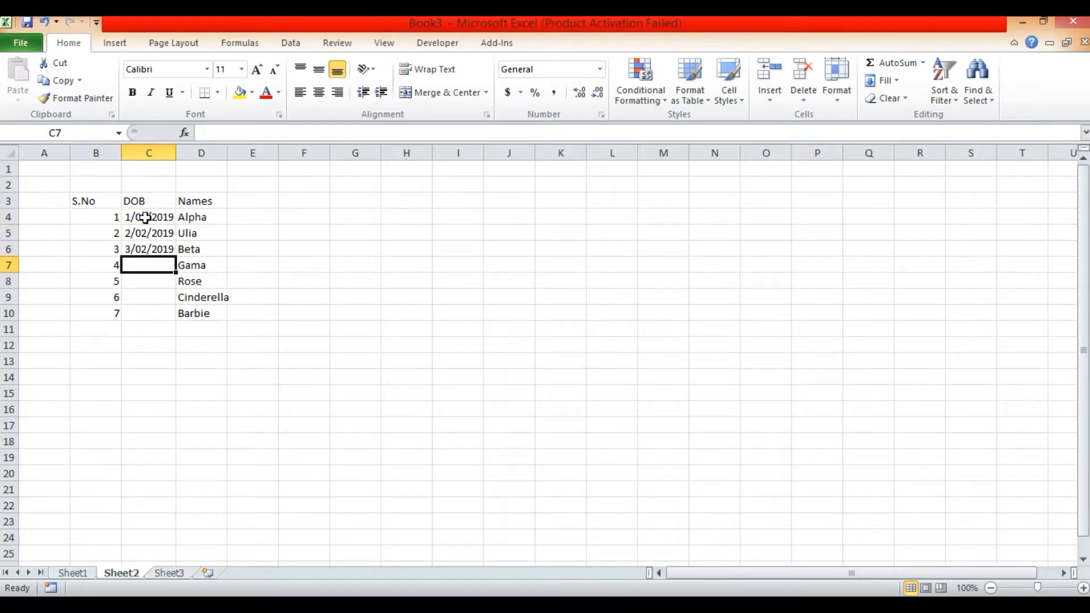
key("Up")
key("Up")
key("Up")
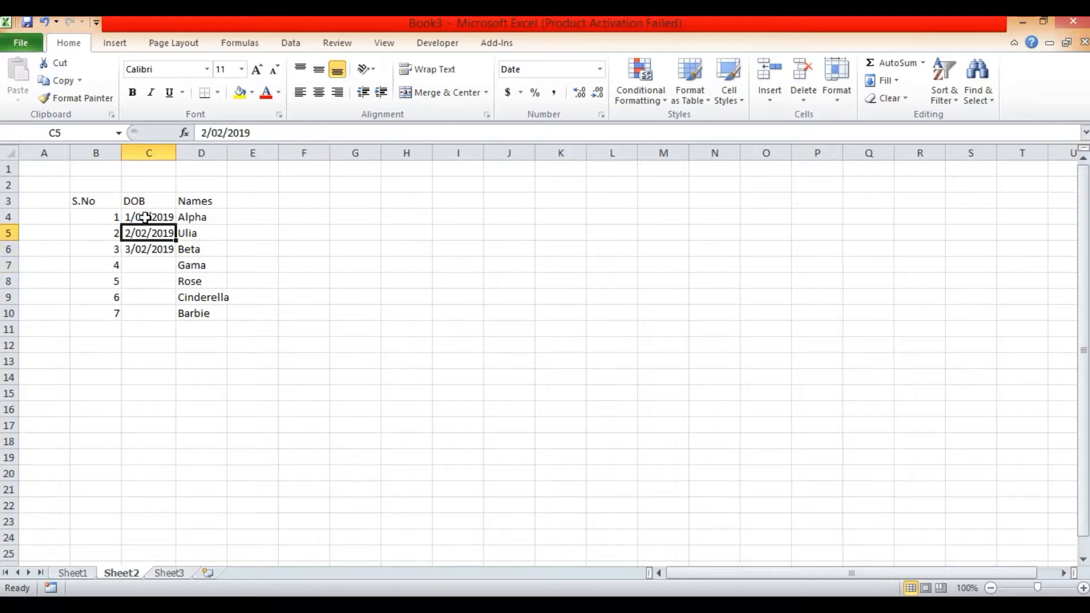
key("Down")
- Extend the date series from cells C4:C6 down to C10 so that all seven records have a DOB
key("Up")
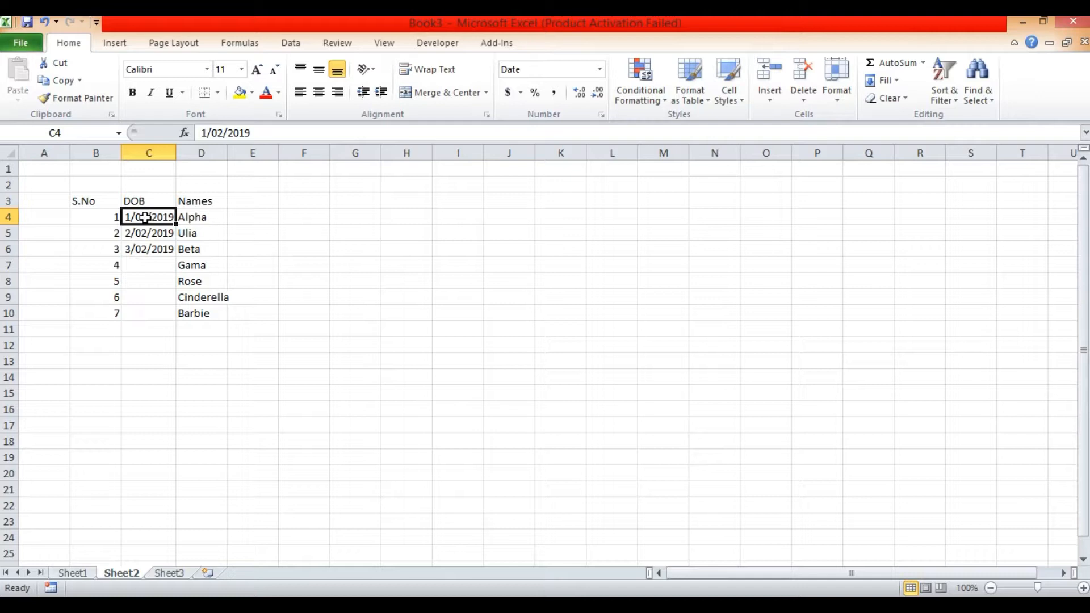
key("shift+Down")
key("shift+Down")
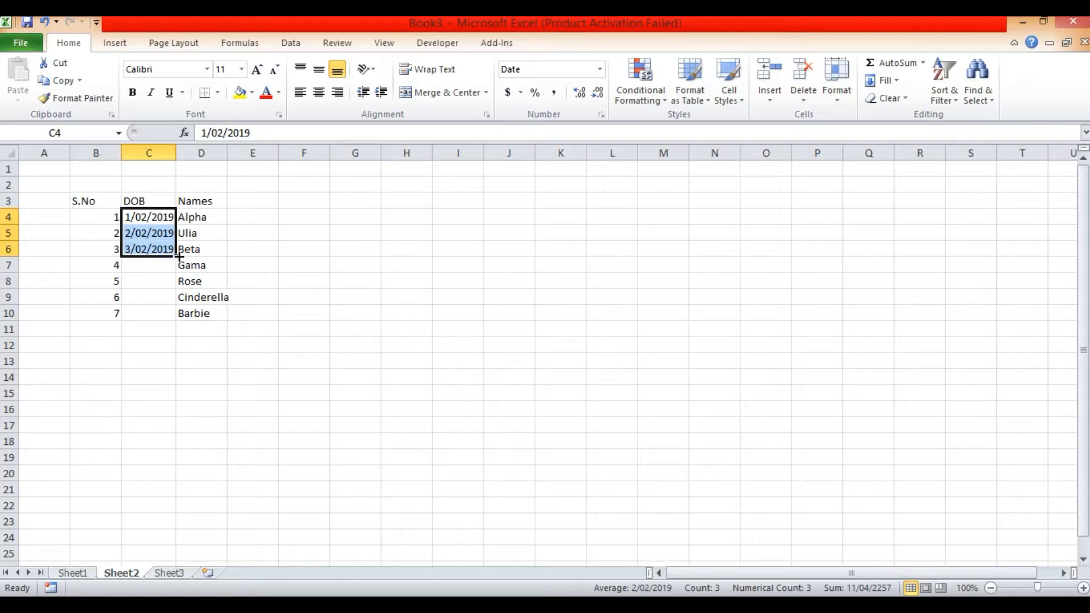
left_click_drag(179, 255, 175, 315)
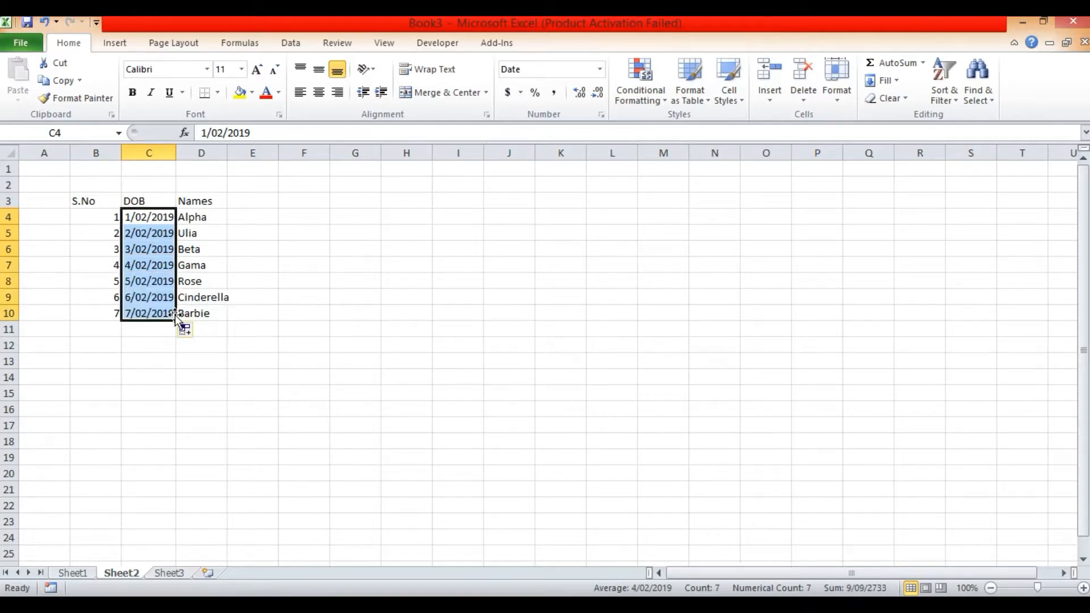
left_click(236, 337)
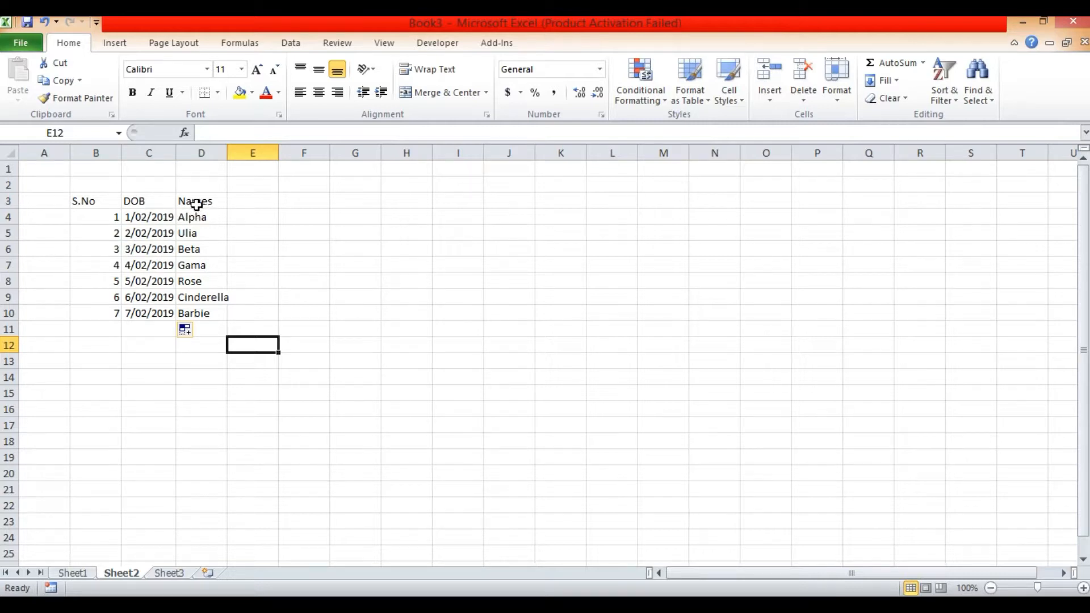
- Insert a blank sheet column between the S.No and DOB columns
left_click(143, 201)
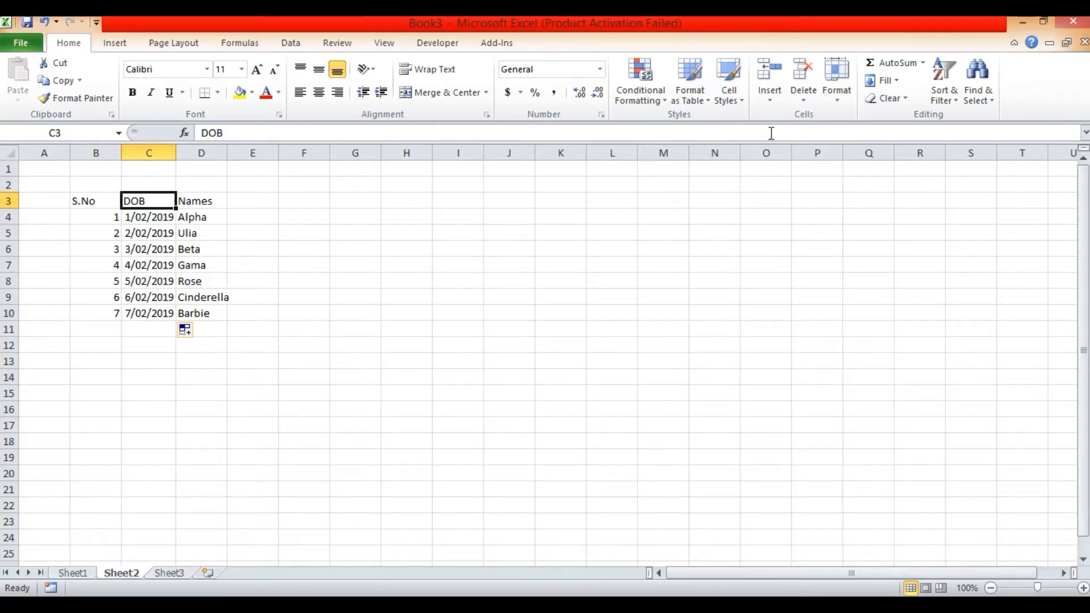
left_click(772, 100)
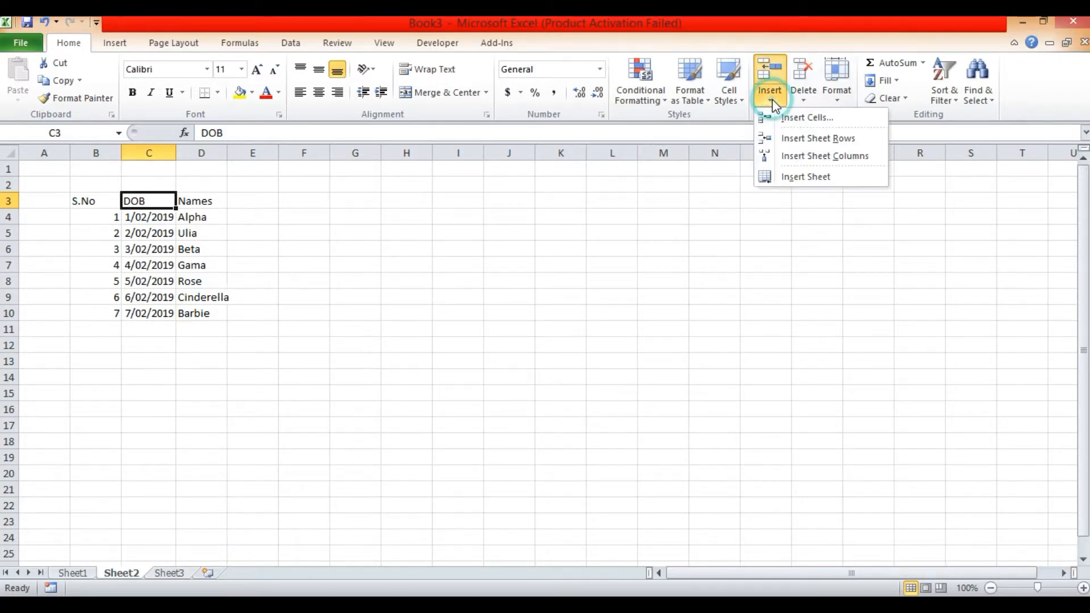
left_click(806, 159)
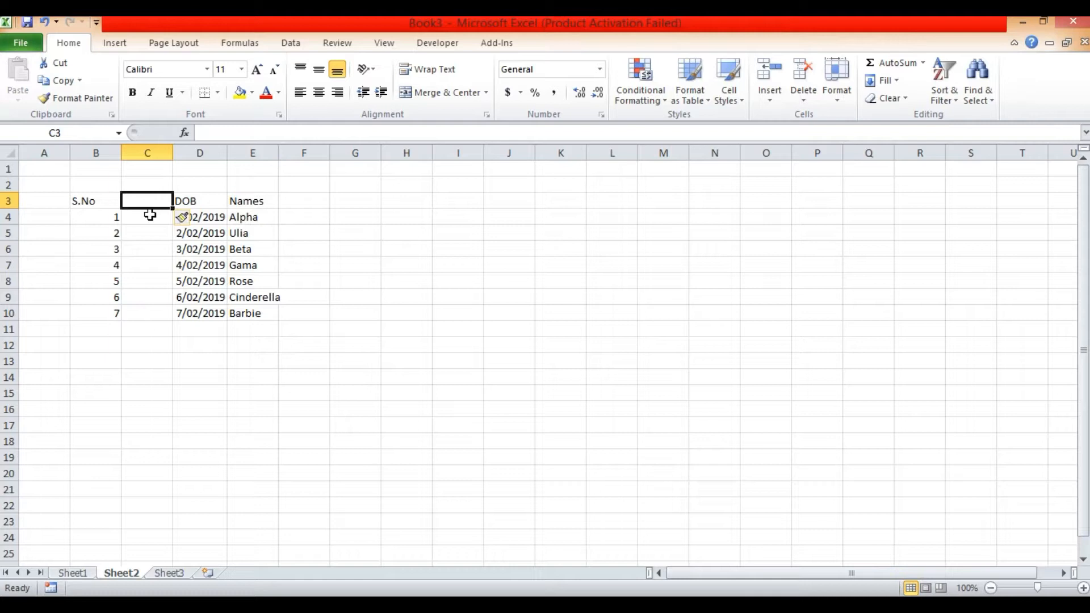
- Delete the blank sheet column C between S.No and DOB
left_click(150, 250)
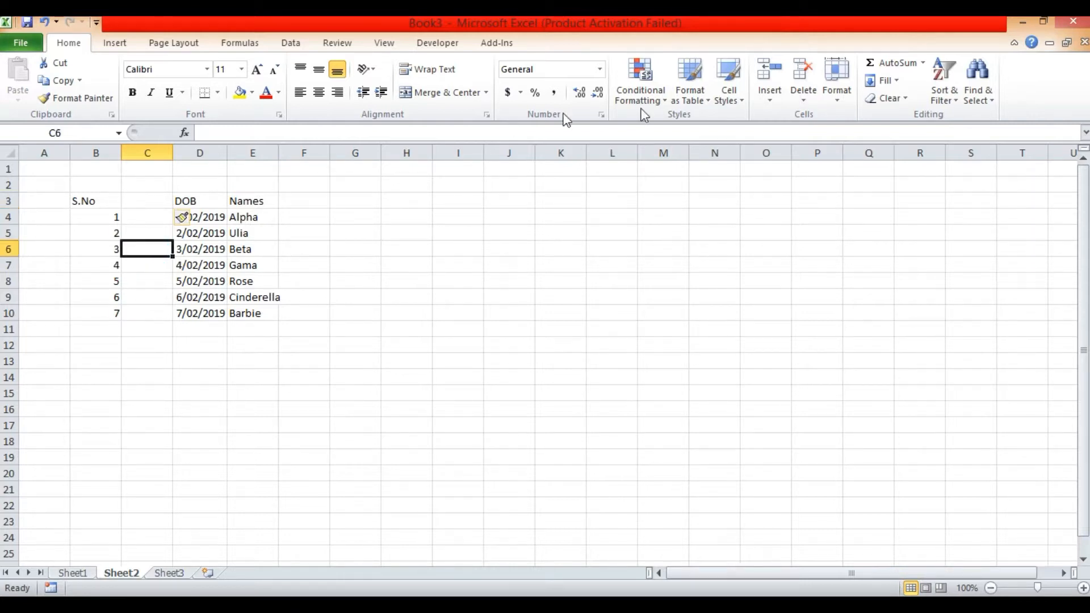
left_click(805, 101)
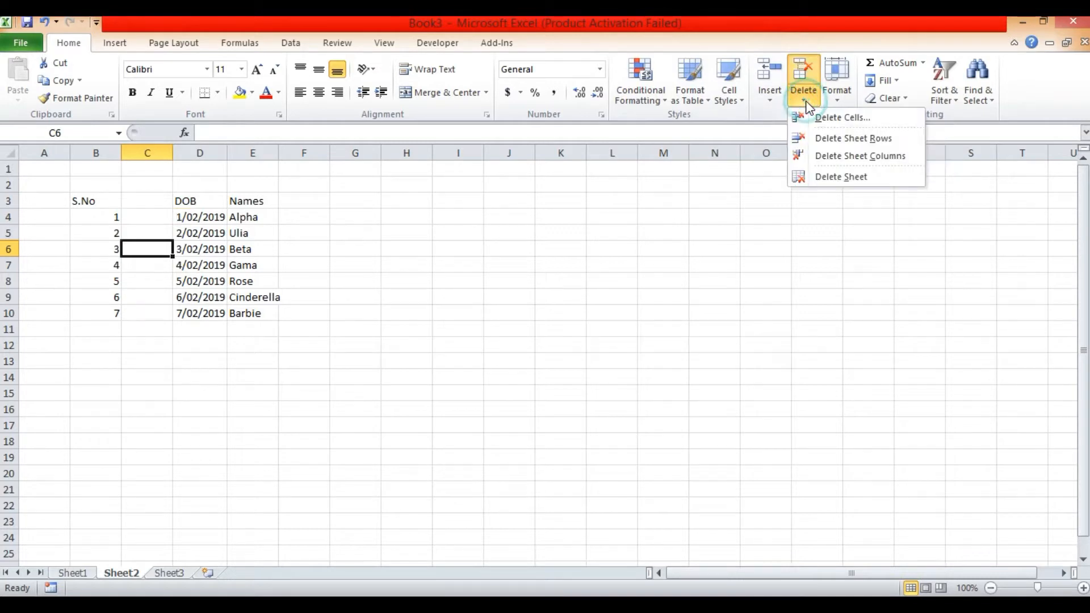
left_click(838, 157)
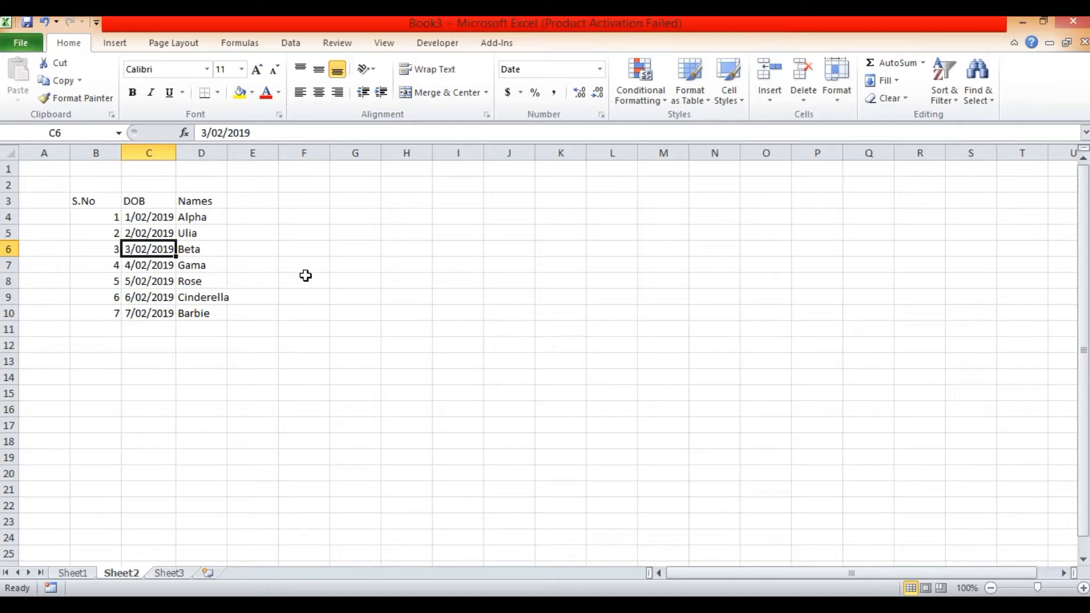
- Insert four blank sheet columns before the DOB column, using columns C to F as the selection
left_click(159, 149)
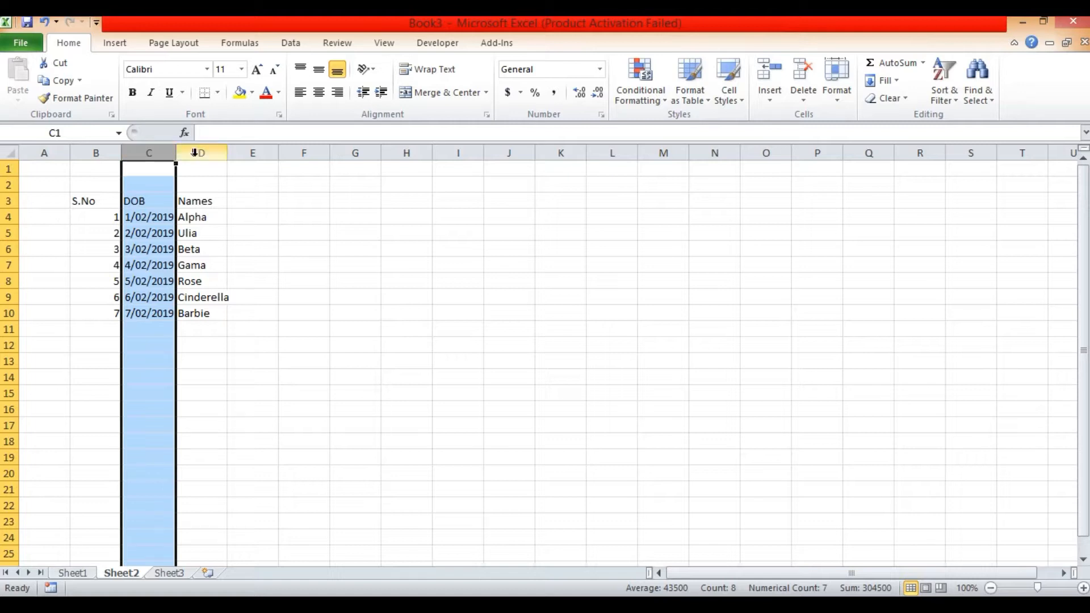
left_click(310, 151, "shift")
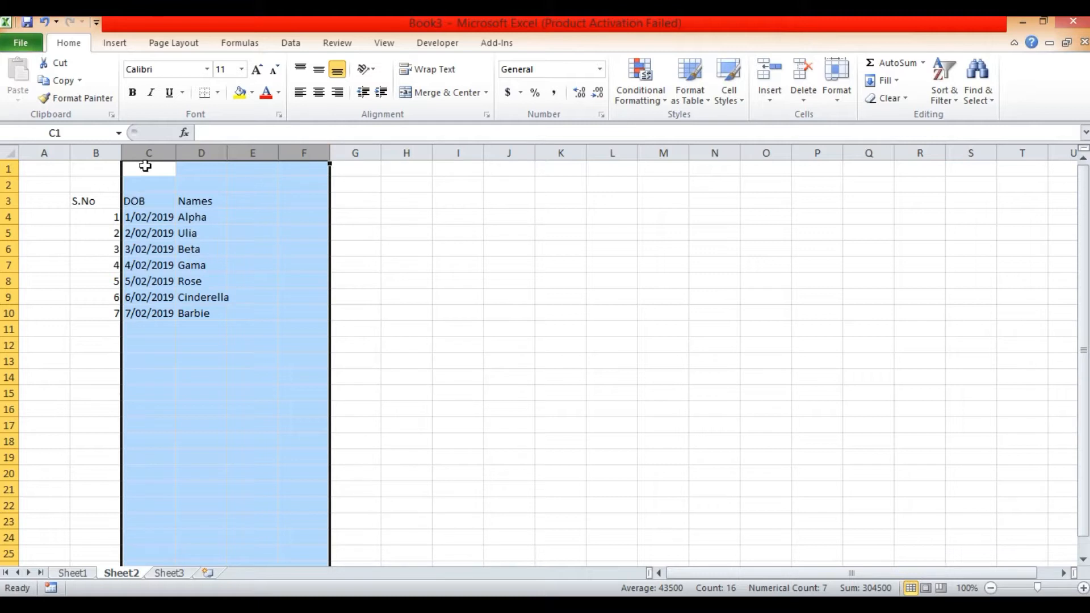
left_click(772, 99)
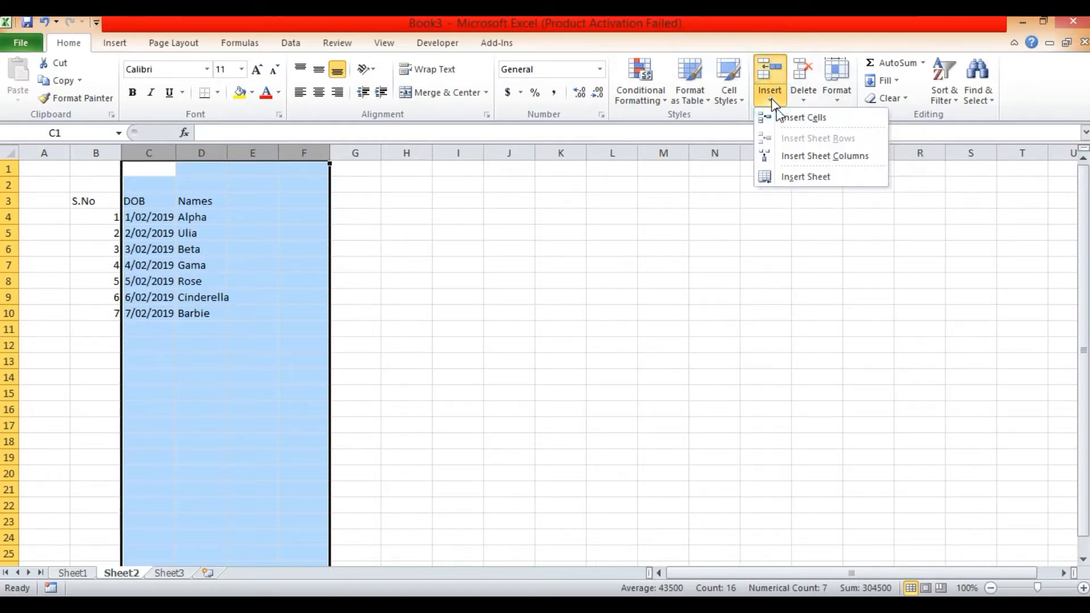
left_click(803, 158)
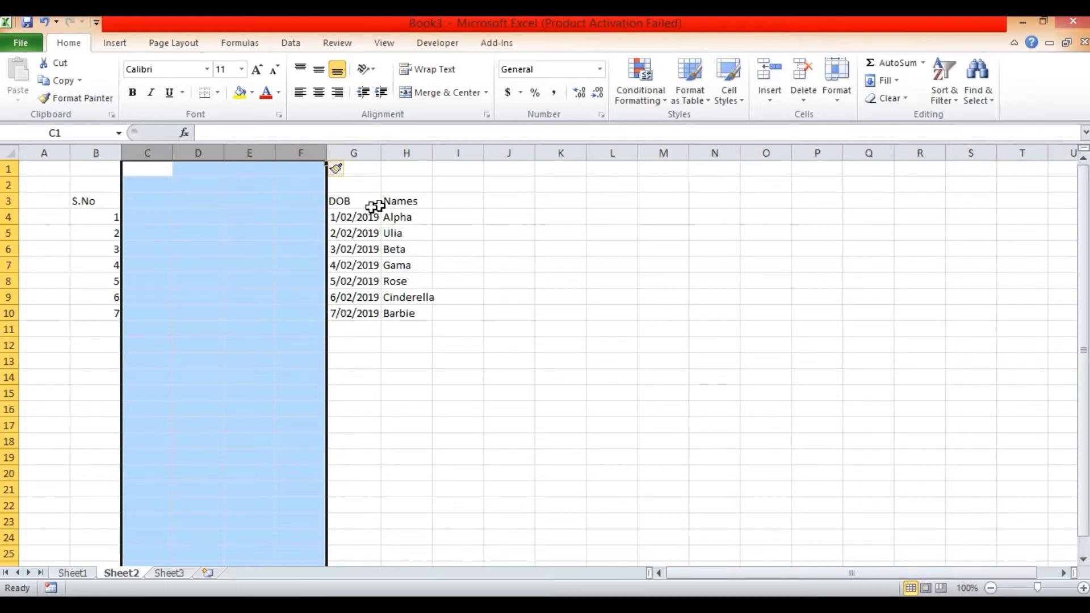
left_click(239, 261)
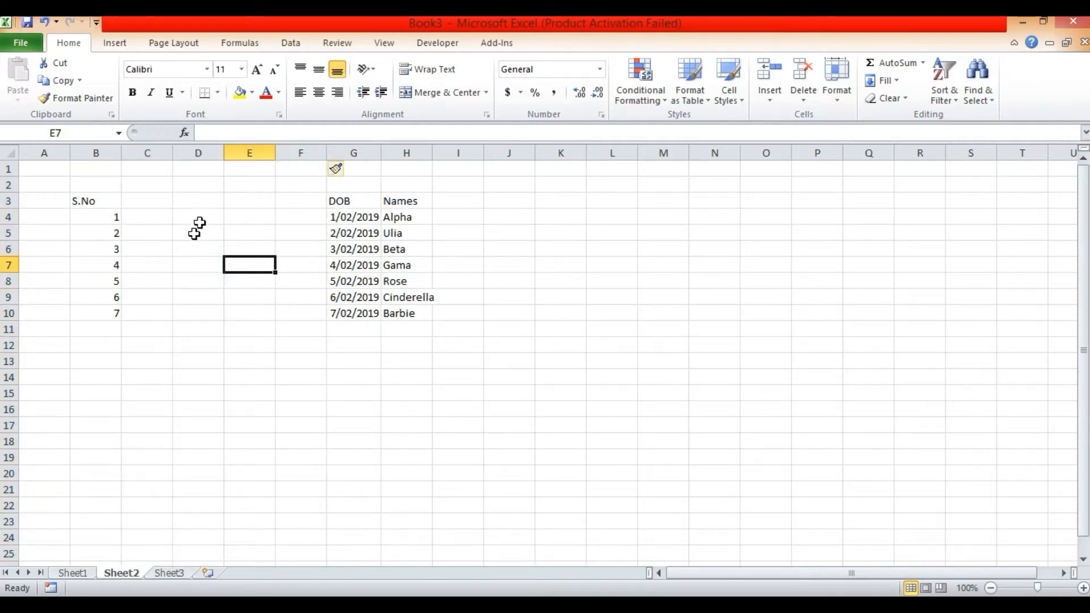
- Enter the heading Emp id in cell C3 of the first inserted column
left_click(142, 199)
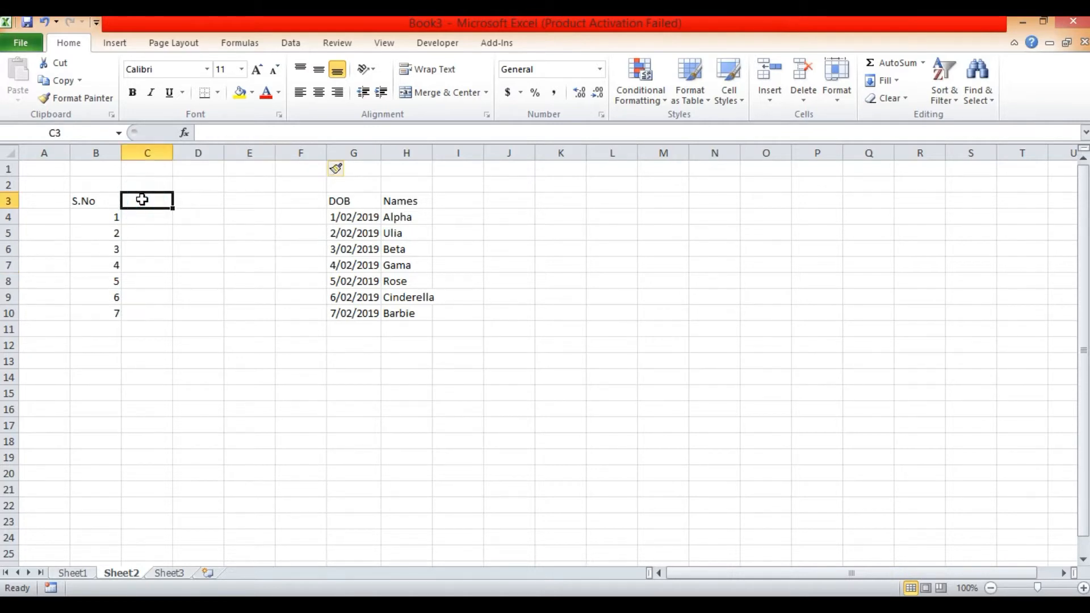
type("Emp id")
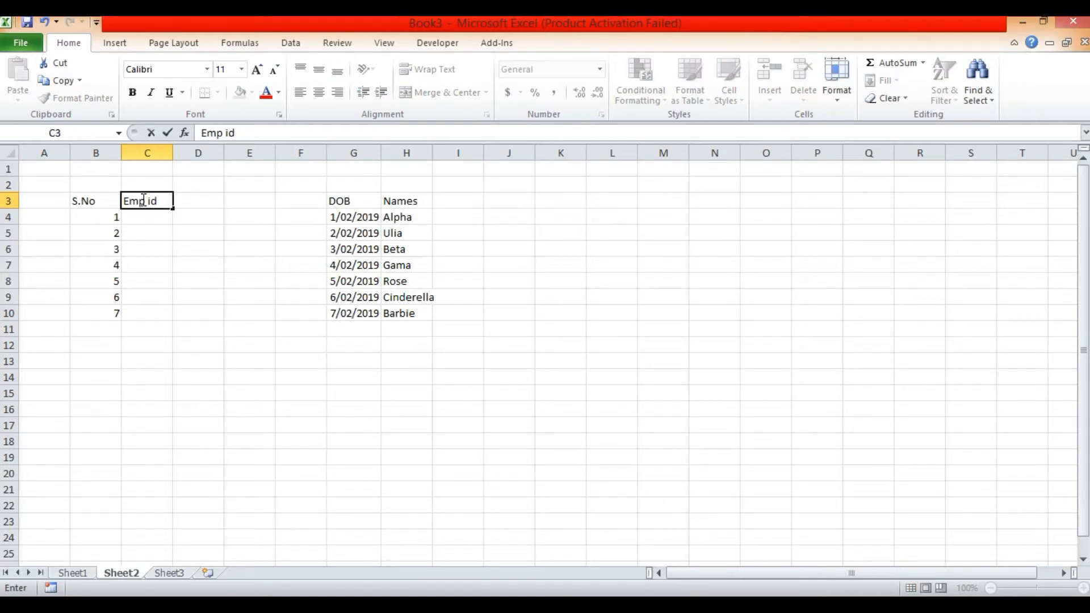
key("Tab")
key("Right")
key("Right")
key("Left")
key("Left")
key("Left")
key("Right")
key("Right")
key("Right")
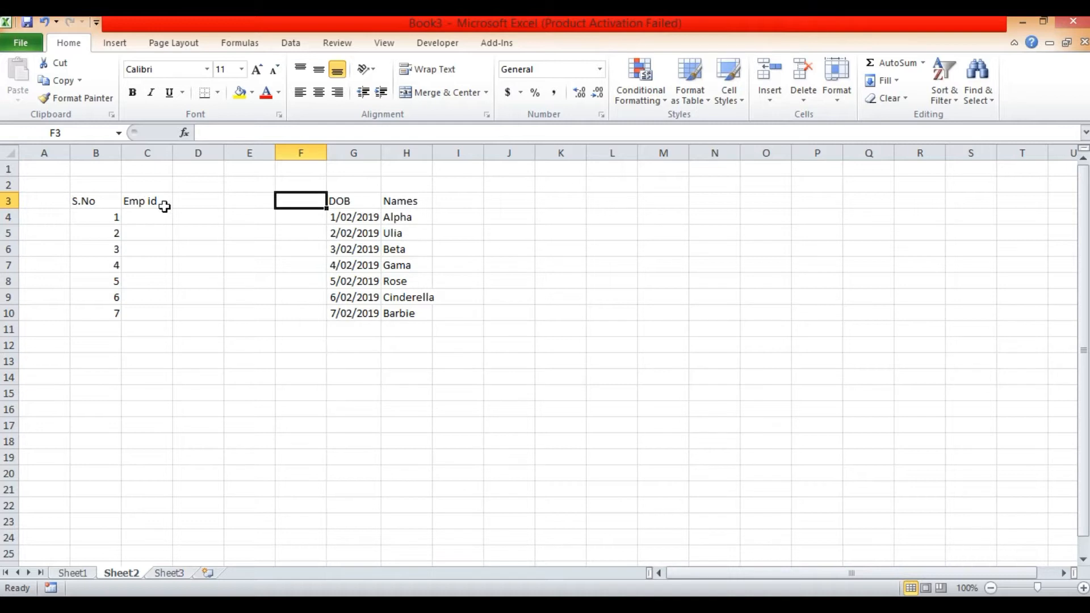
- Delete sheet columns C to F, including the one headed Emp id
left_click(154, 147)
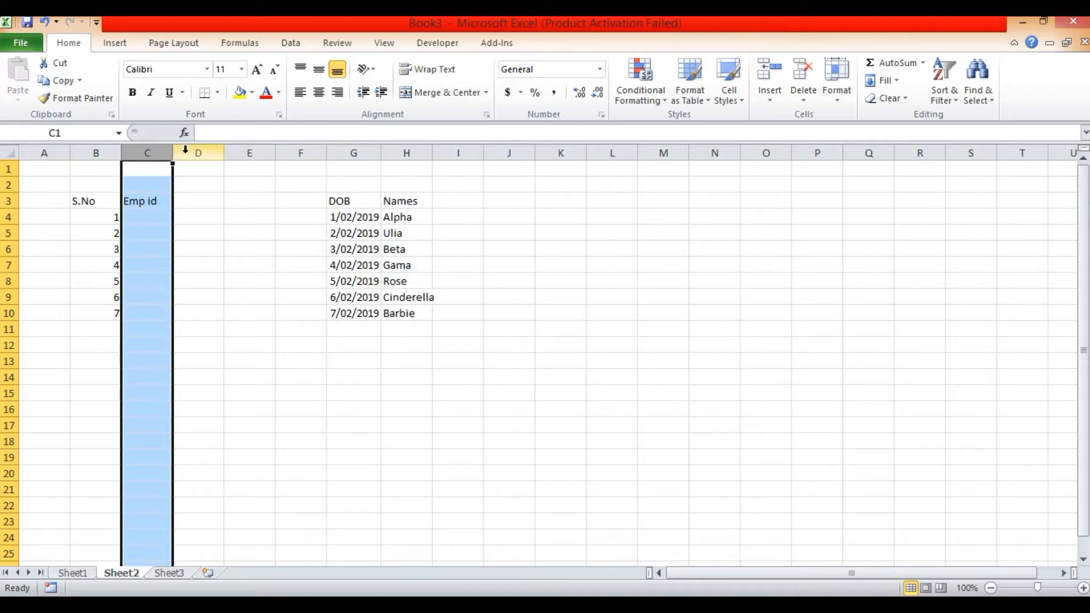
left_click(299, 149, "shift")
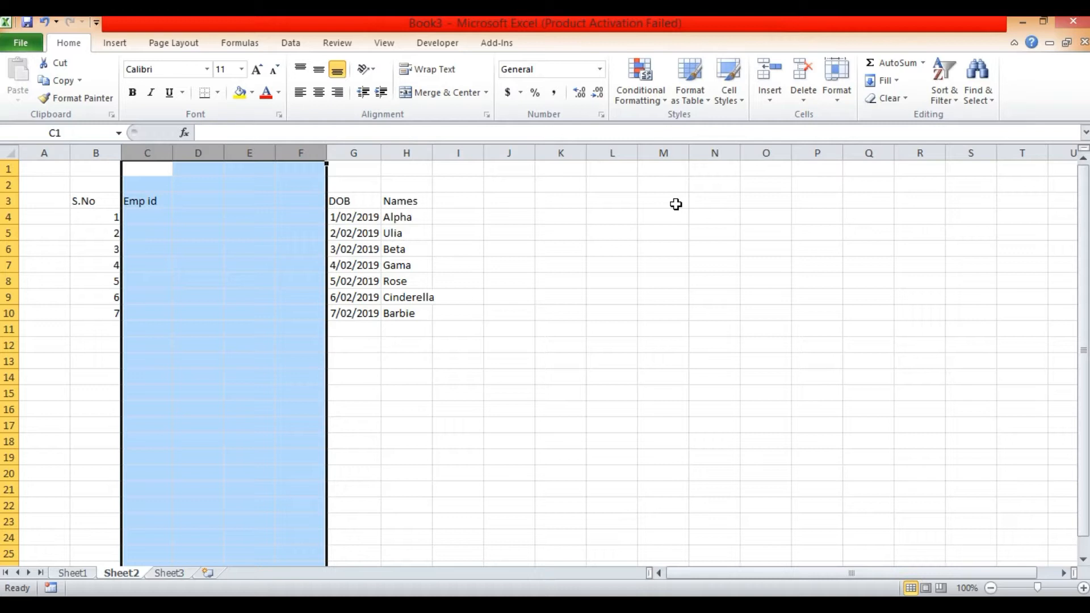
left_click(805, 103)
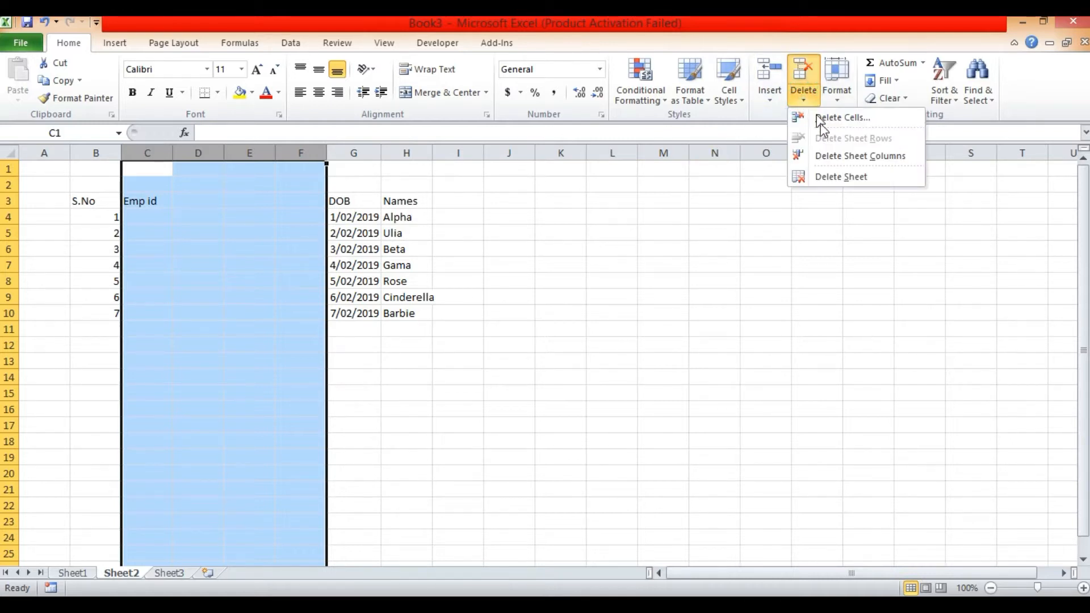
left_click(852, 159)
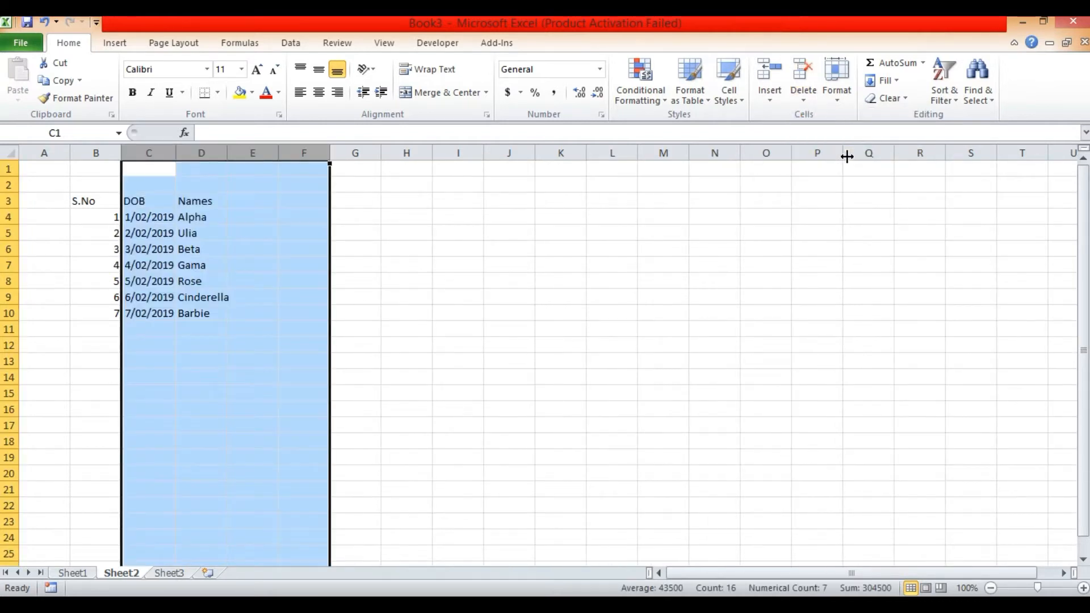
left_click(372, 278)
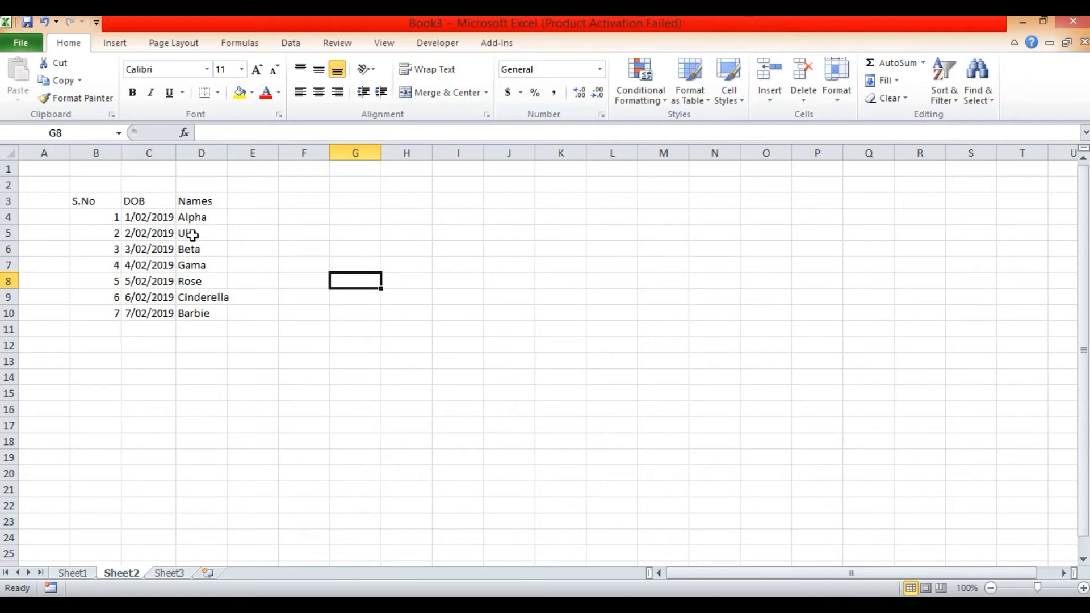
- Insert a blank sheet row at row 5, above the record with serial number 2
left_click(157, 233)
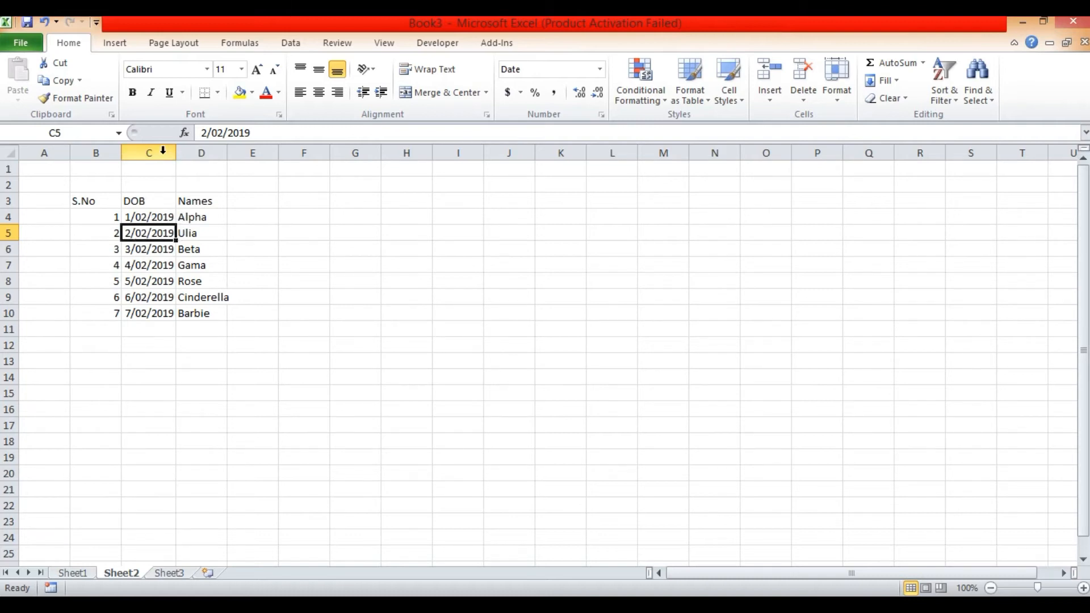
left_click(10, 233)
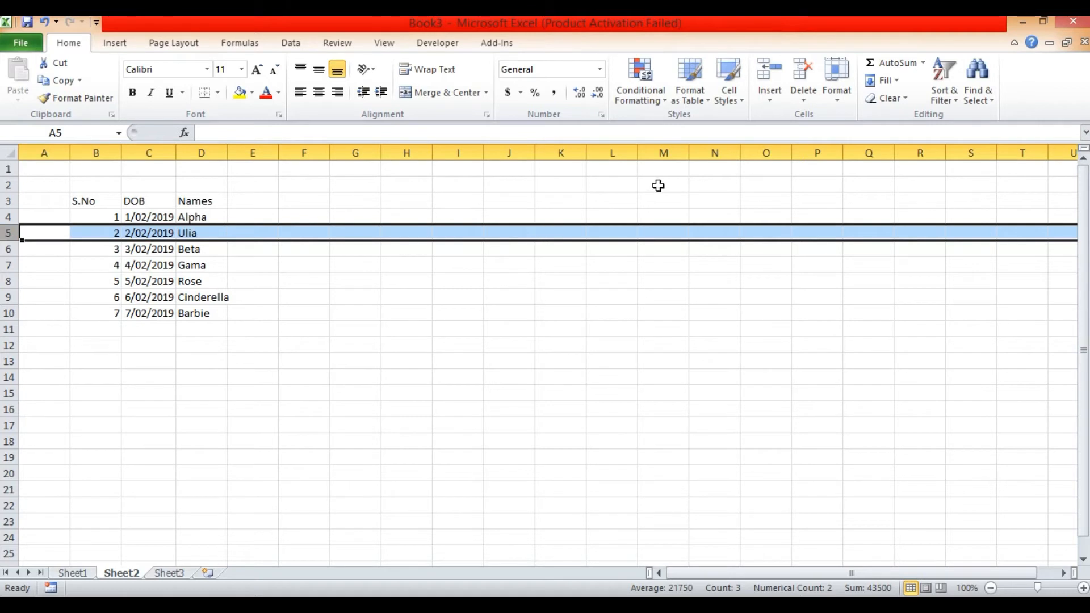
left_click(770, 101)
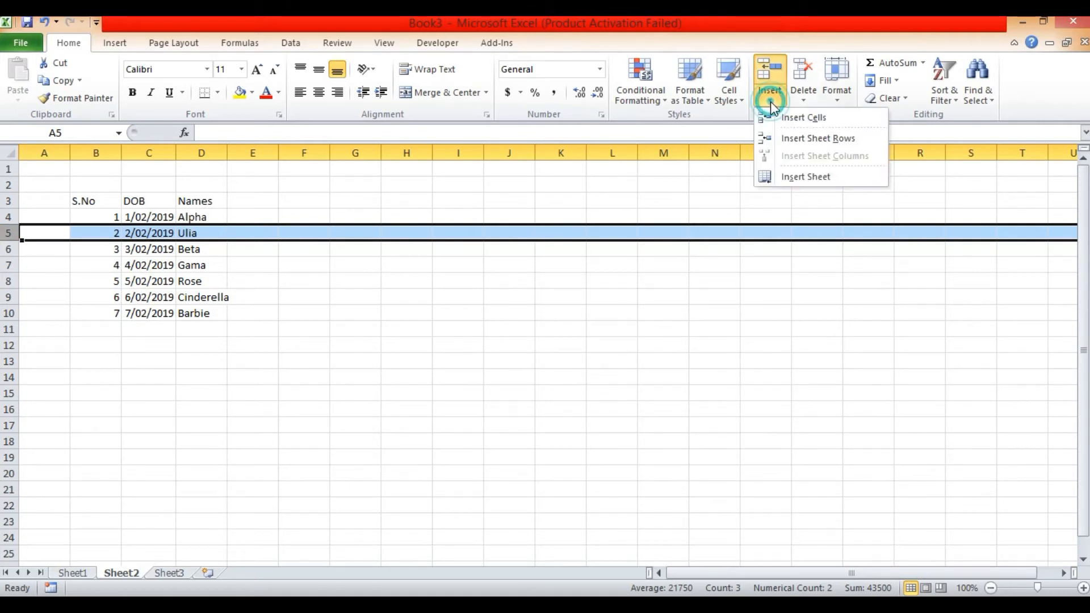
left_click(794, 141)
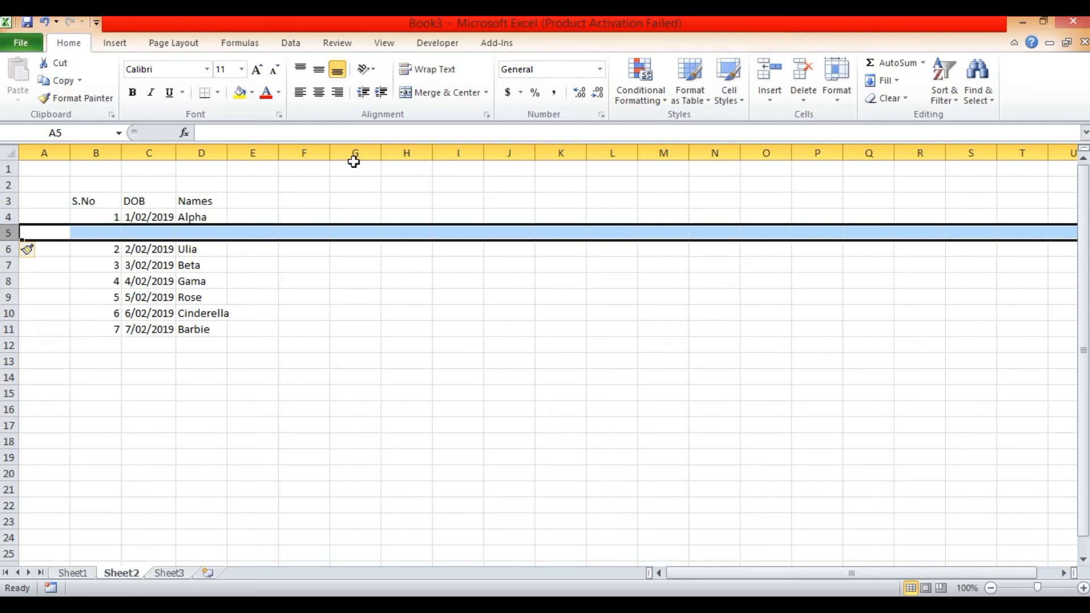
- Insert two more blank sheet rows at row 5, one after the other
left_click(776, 105)
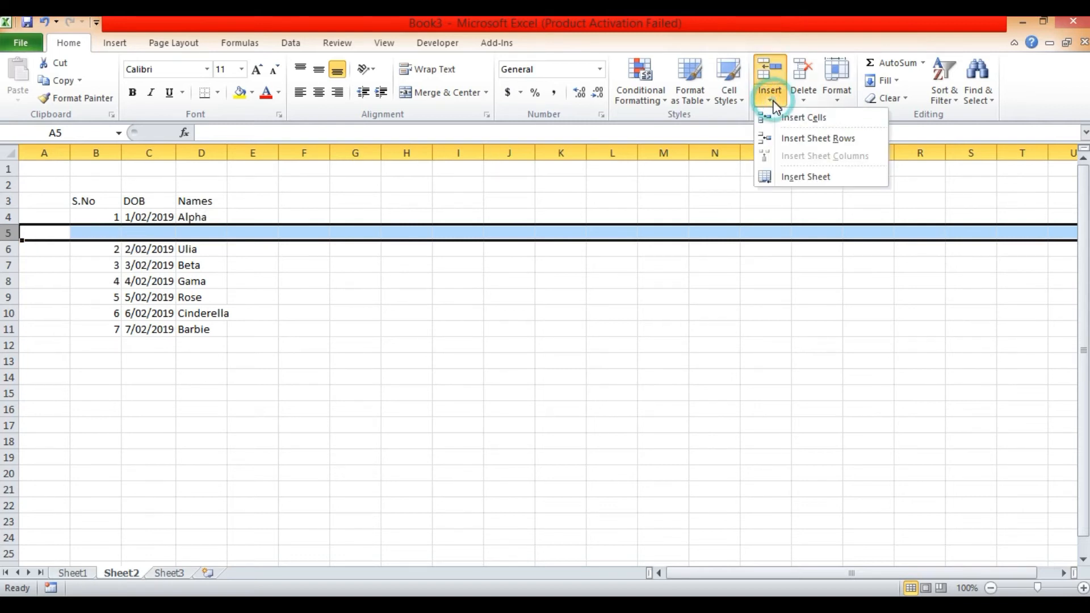
left_click(804, 138)
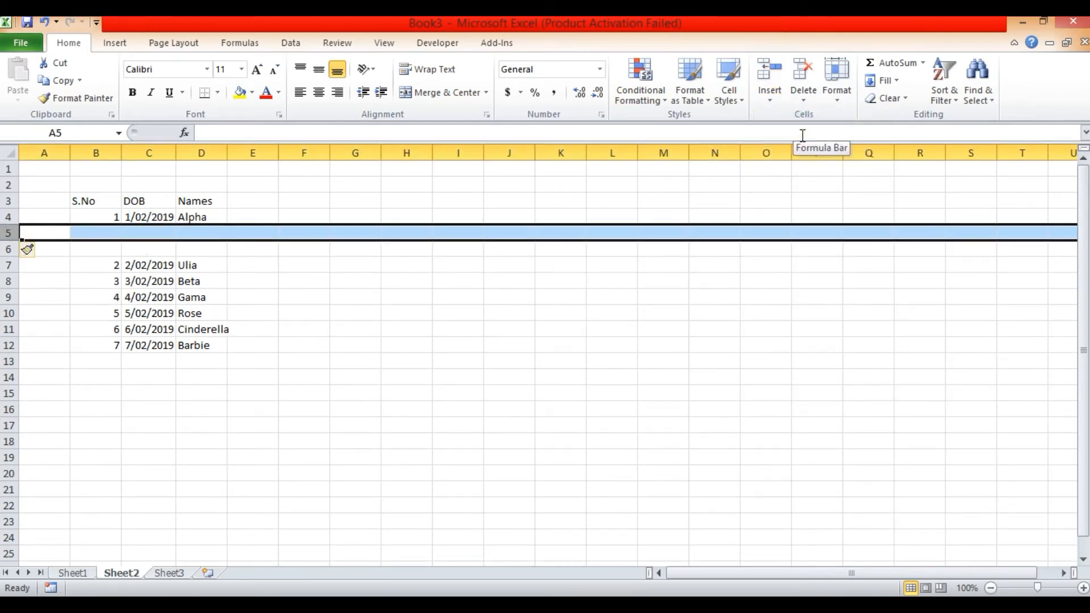
left_click(772, 100)
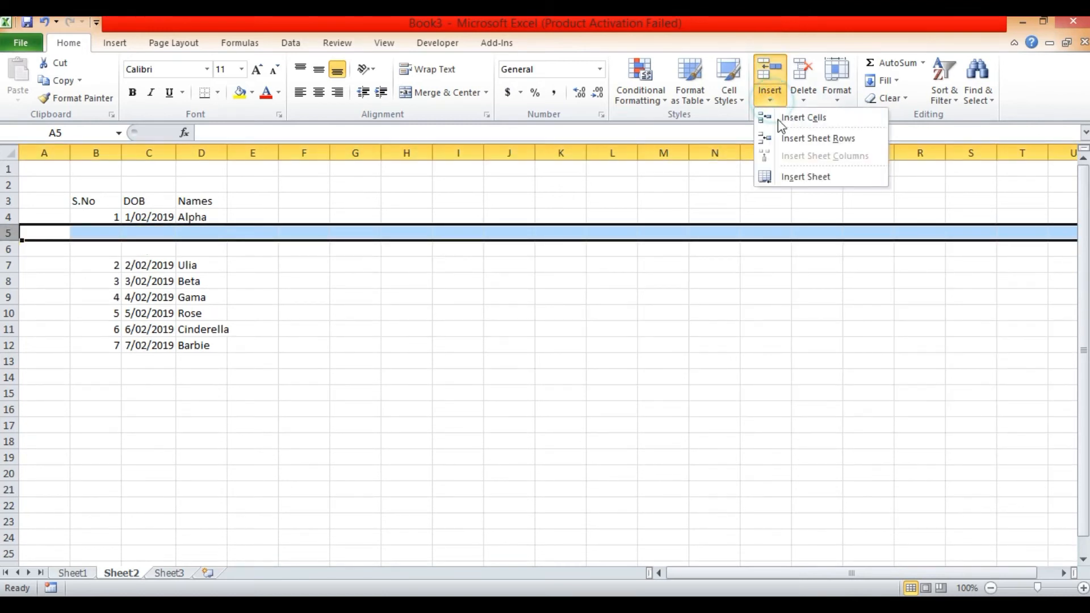
left_click(789, 139)
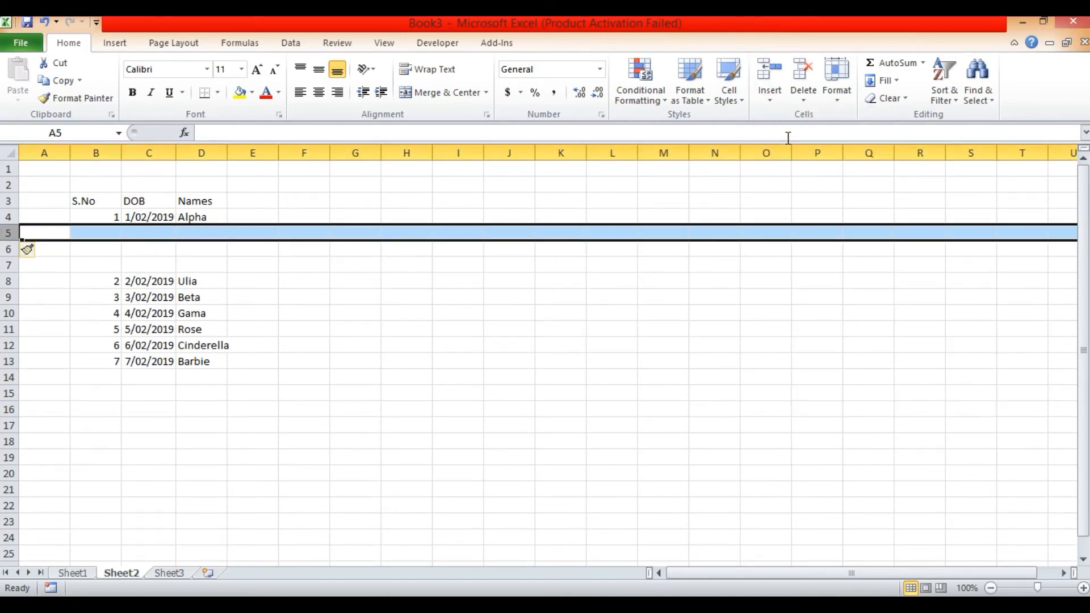
left_click(317, 357)
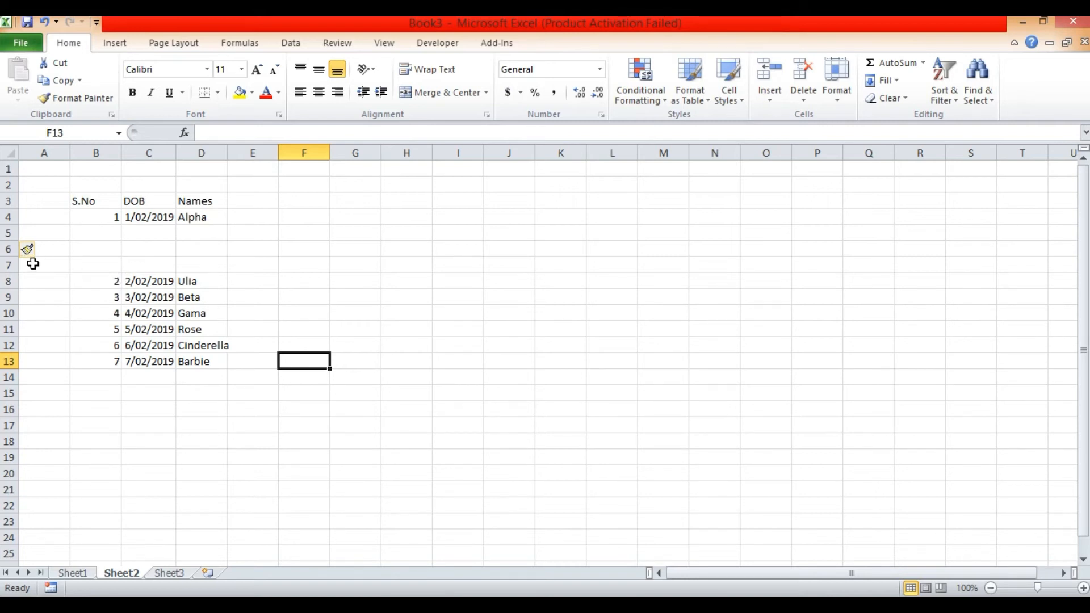
- Insert five blank sheet rows at rows 11 to 15, above the record with serial number 5
left_click(10, 232)
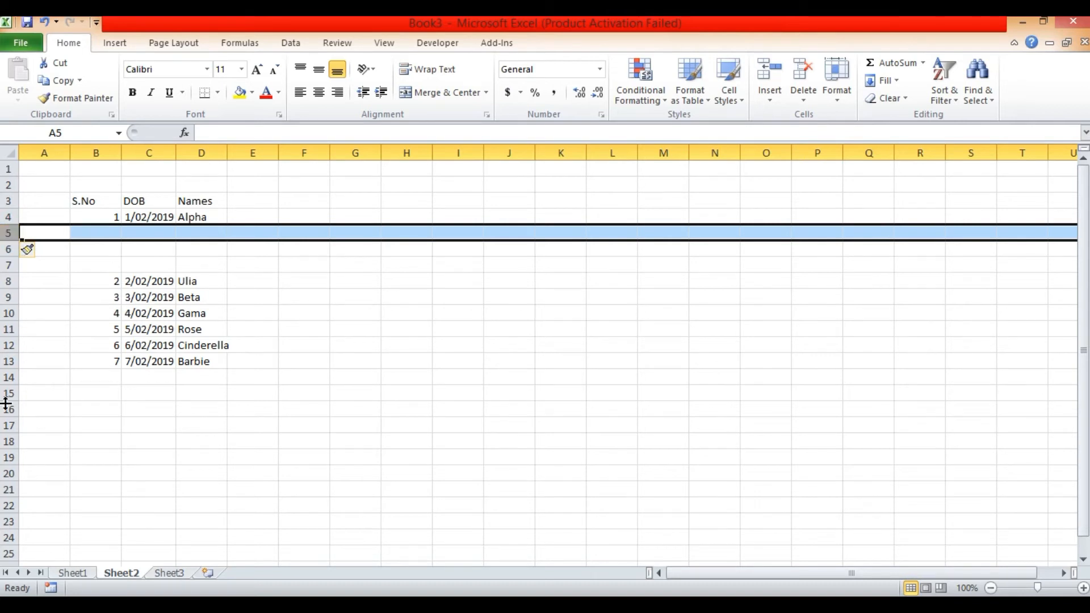
left_click(10, 329)
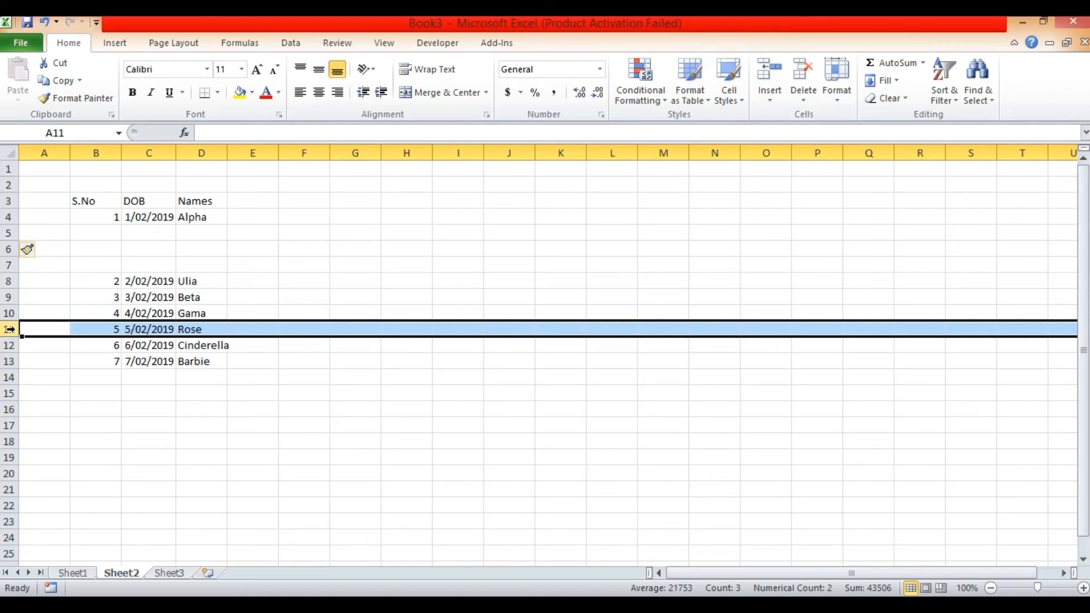
left_click(10, 395, "shift")
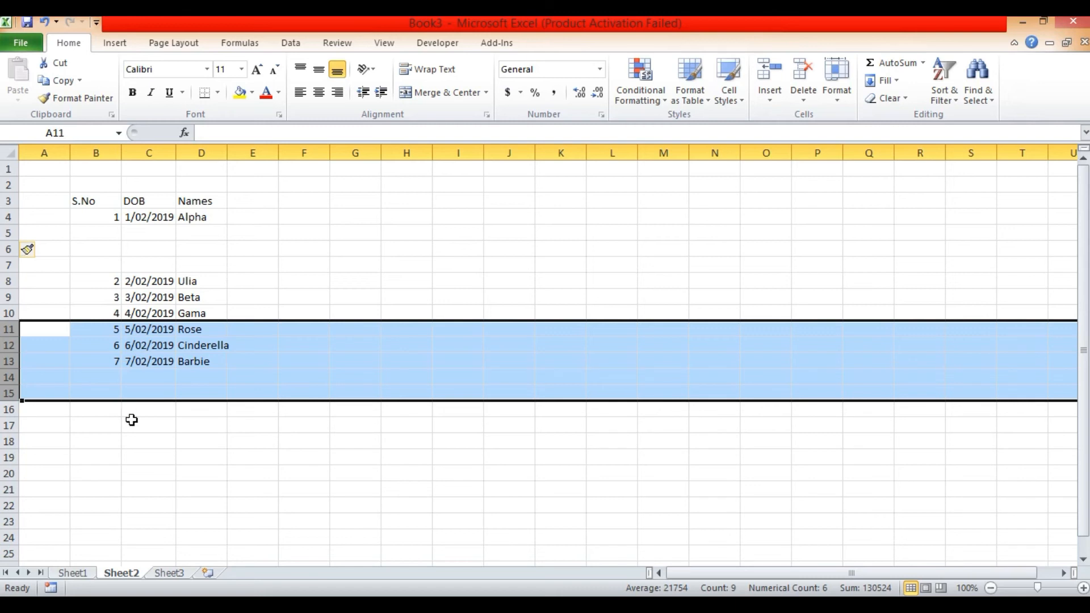
left_click(769, 98)
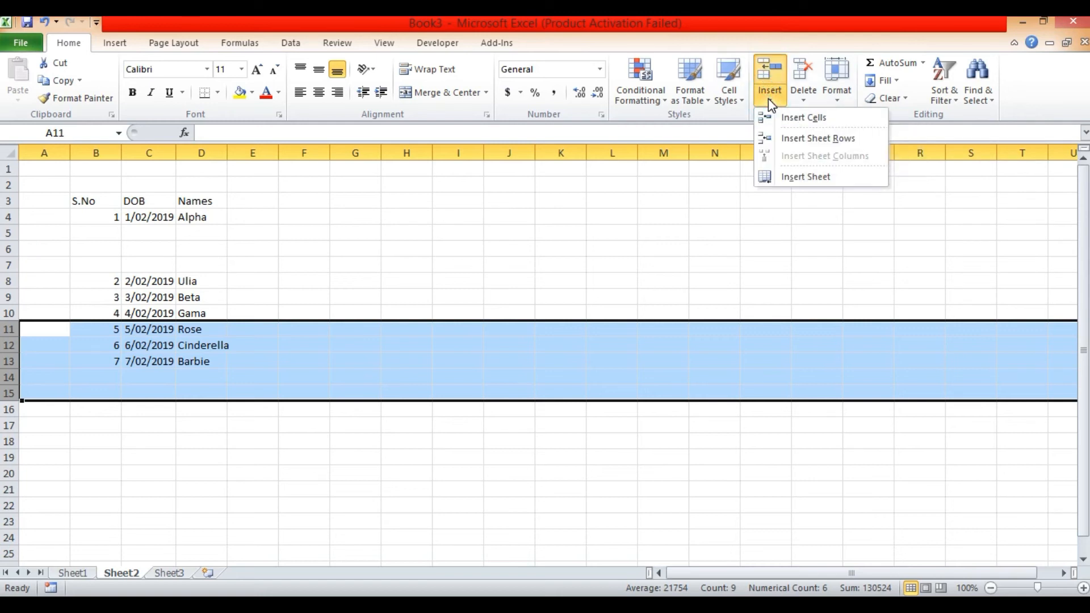
left_click(818, 138)
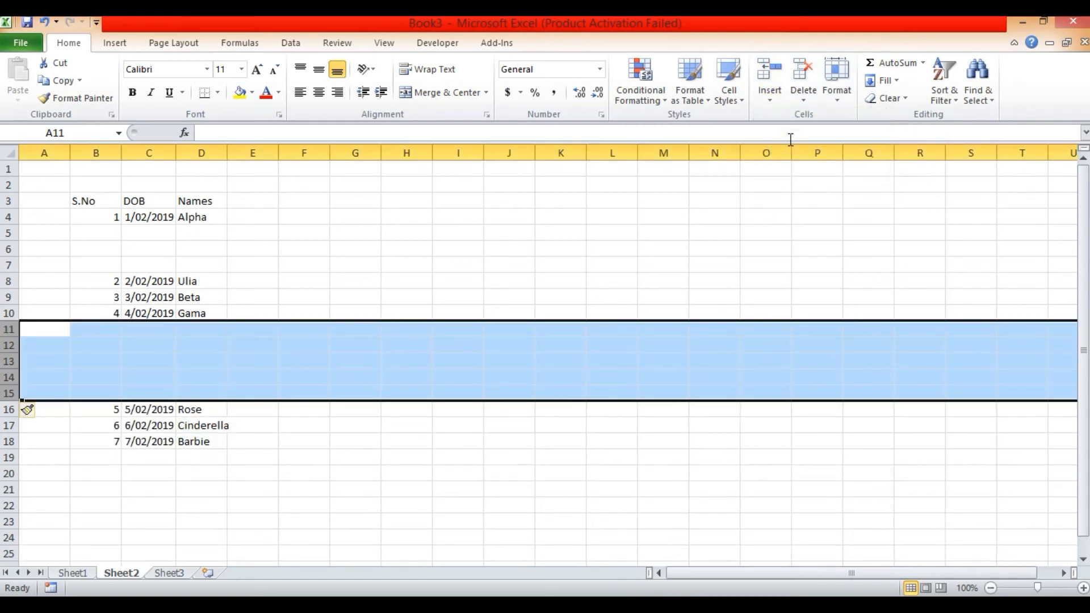
left_click(169, 357)
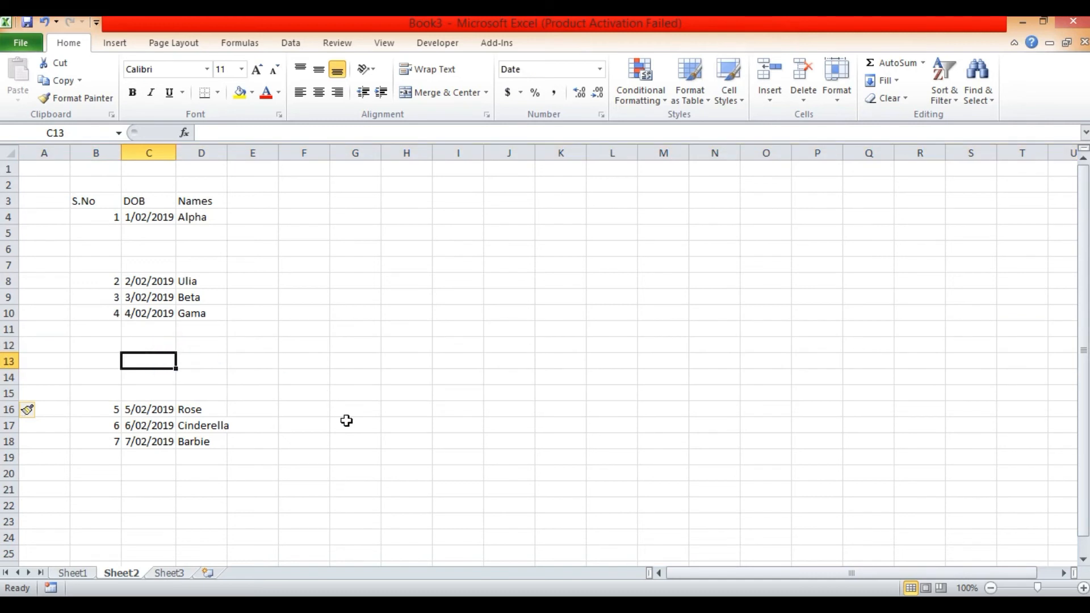
- Delete the five blank sheet rows 11 to 15 between the records with serial numbers 4 and 5
left_click(10, 329)
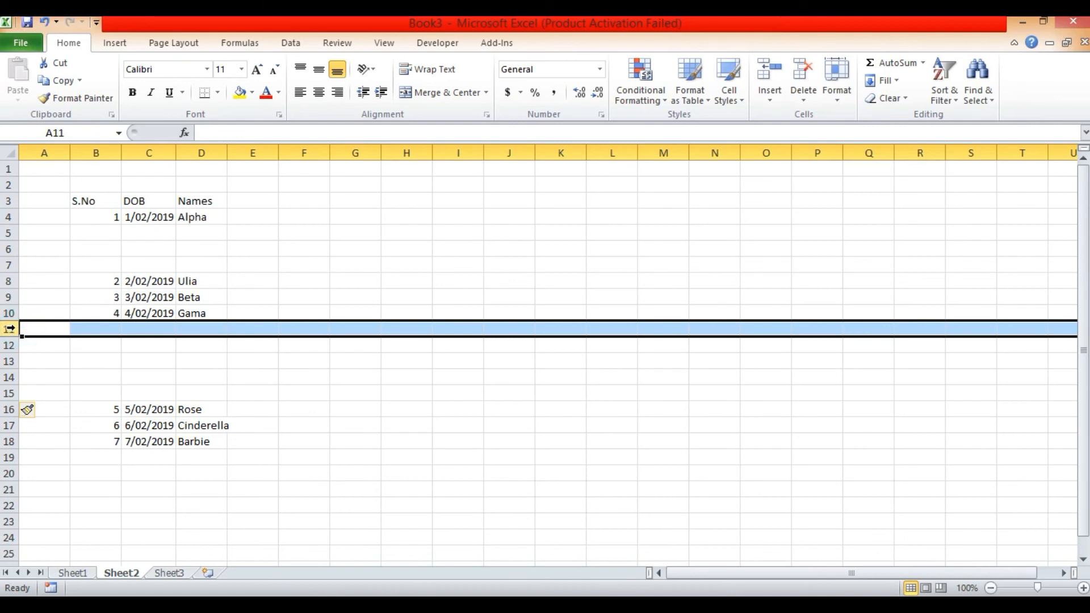
left_click(10, 393, "shift")
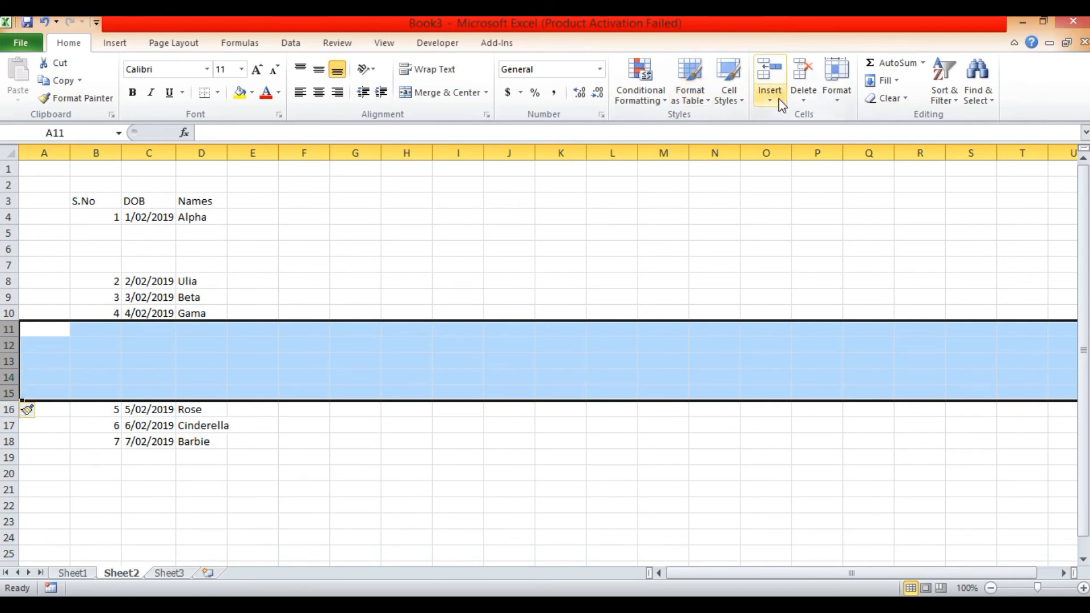
left_click(802, 98)
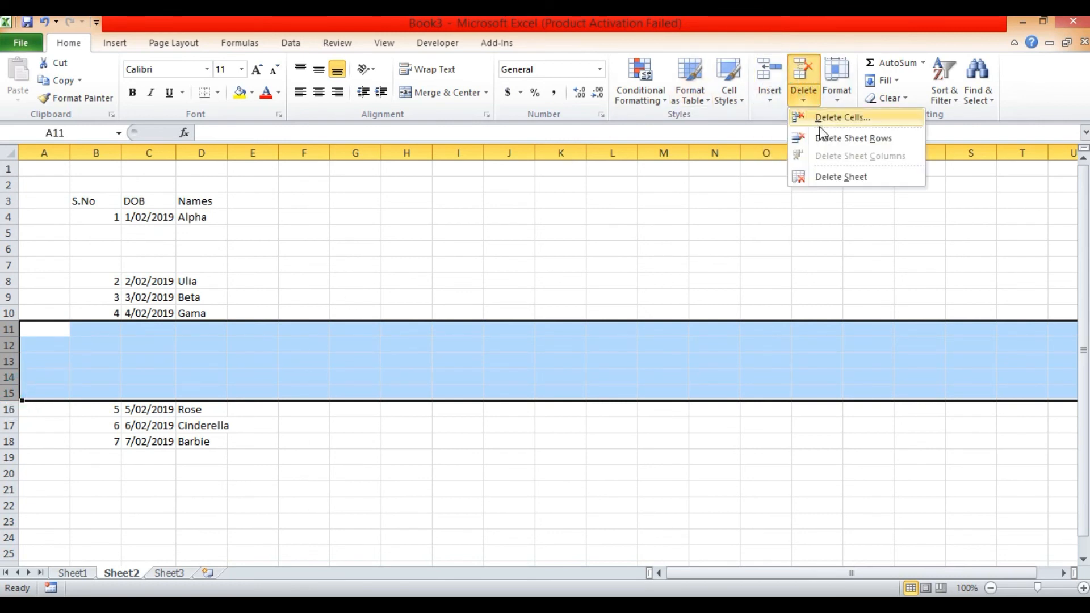
left_click(828, 141)
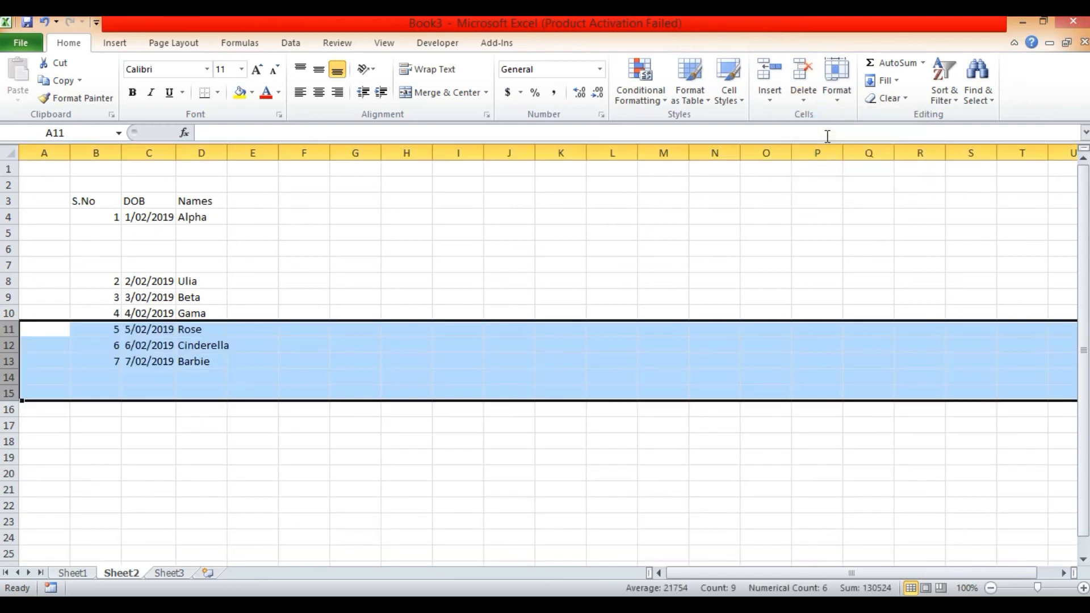
- Delete the three blank sheet rows 5 to 7 above the record with serial number 2
left_click(9, 231)
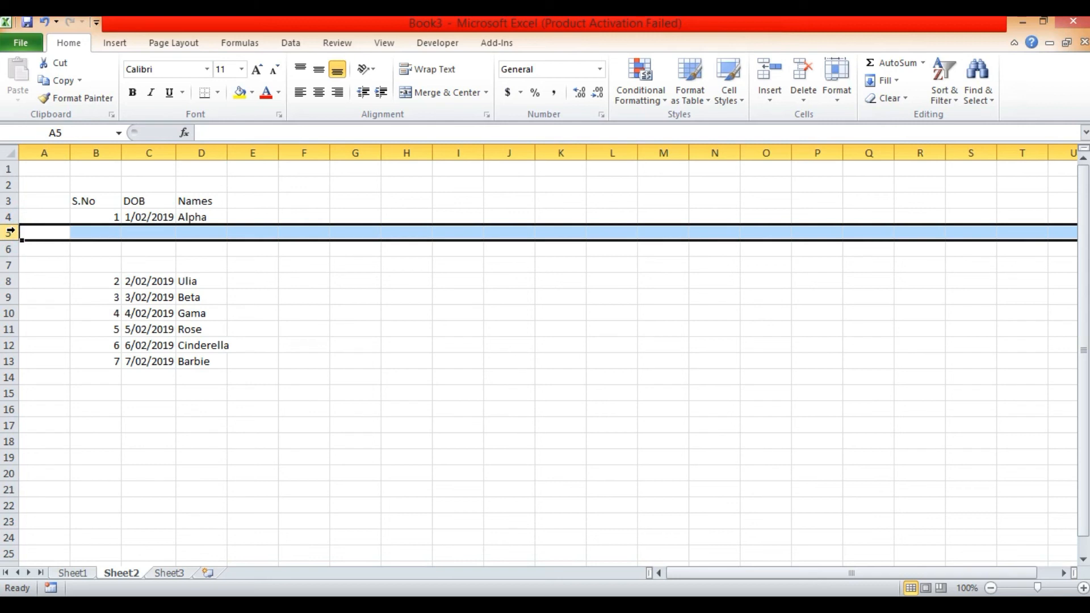
left_click(10, 265, "shift")
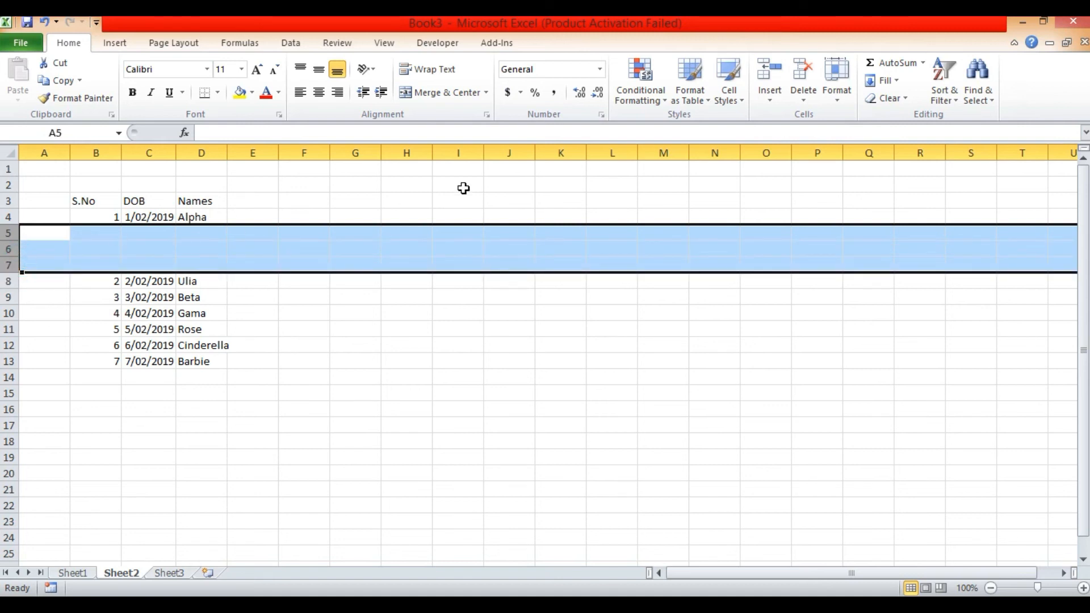
left_click(804, 101)
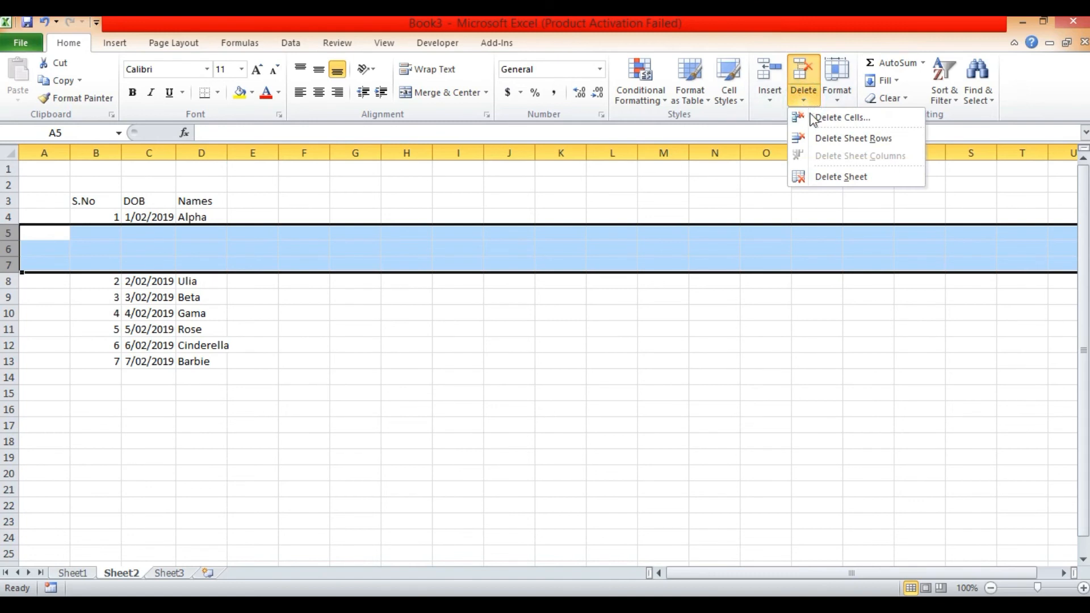
left_click(835, 137)
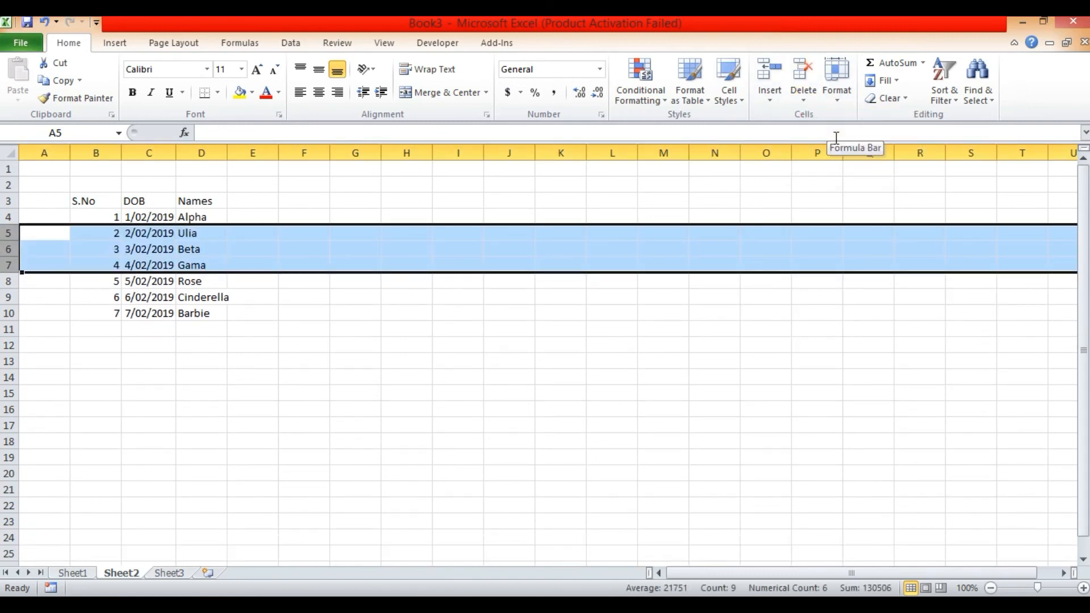
left_click(242, 361)
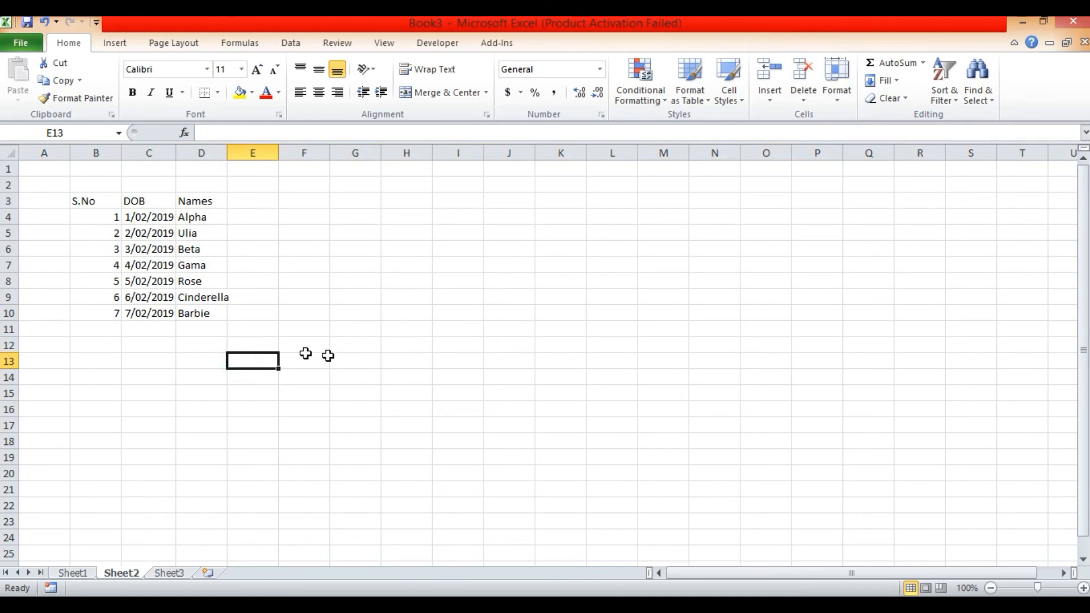